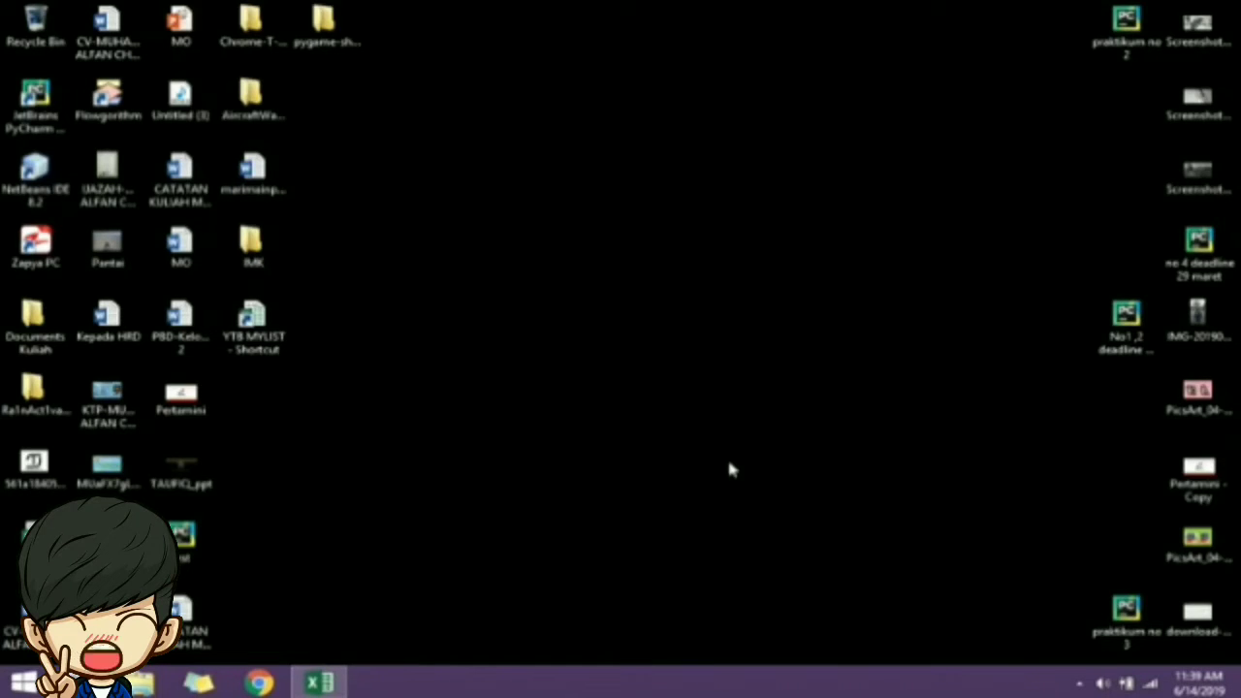
Step: Refresh the Windows desktop several times from its right-click menu
right_click(582, 161)
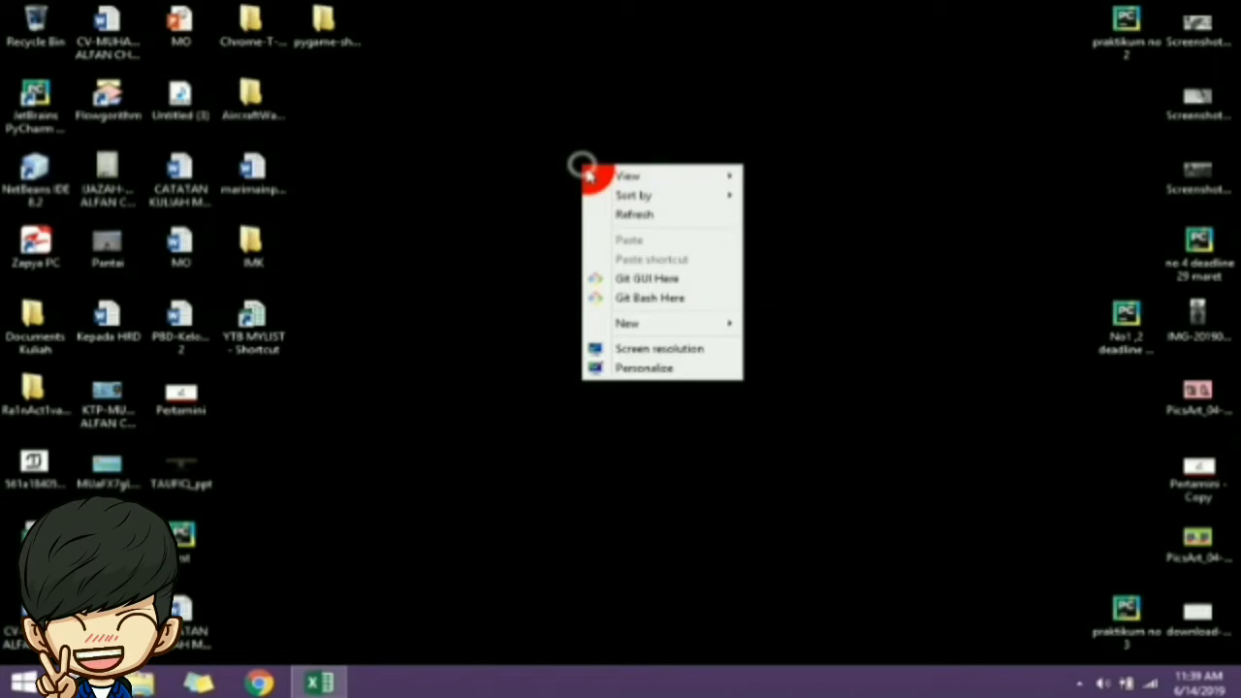
right_click(632, 217)
click(719, 268)
right_click(715, 264)
click(765, 316)
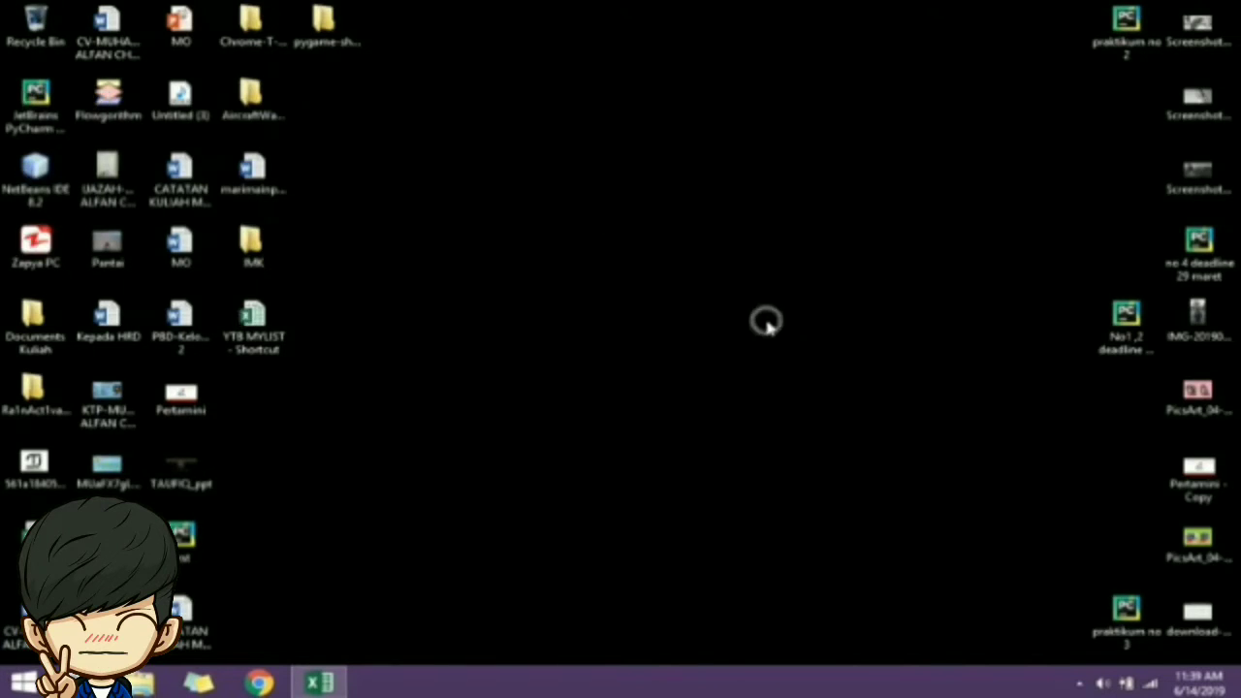
right_click(765, 319)
click(825, 371)
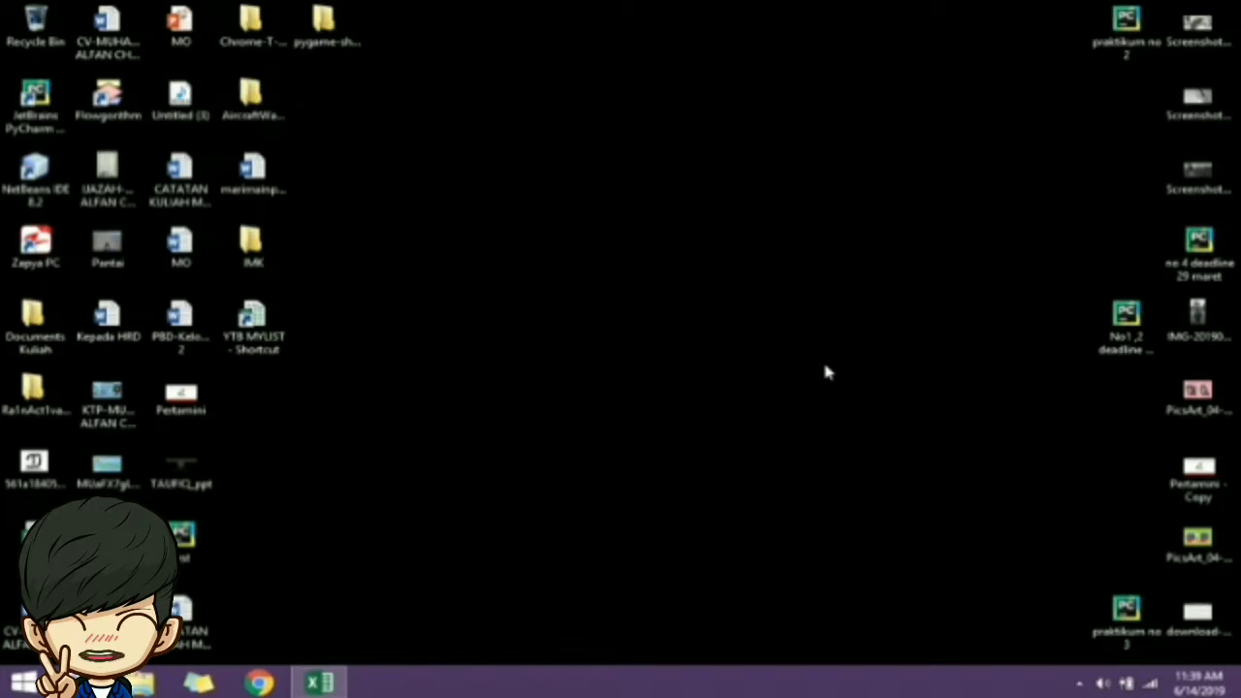
right_click(510, 305)
click(568, 354)
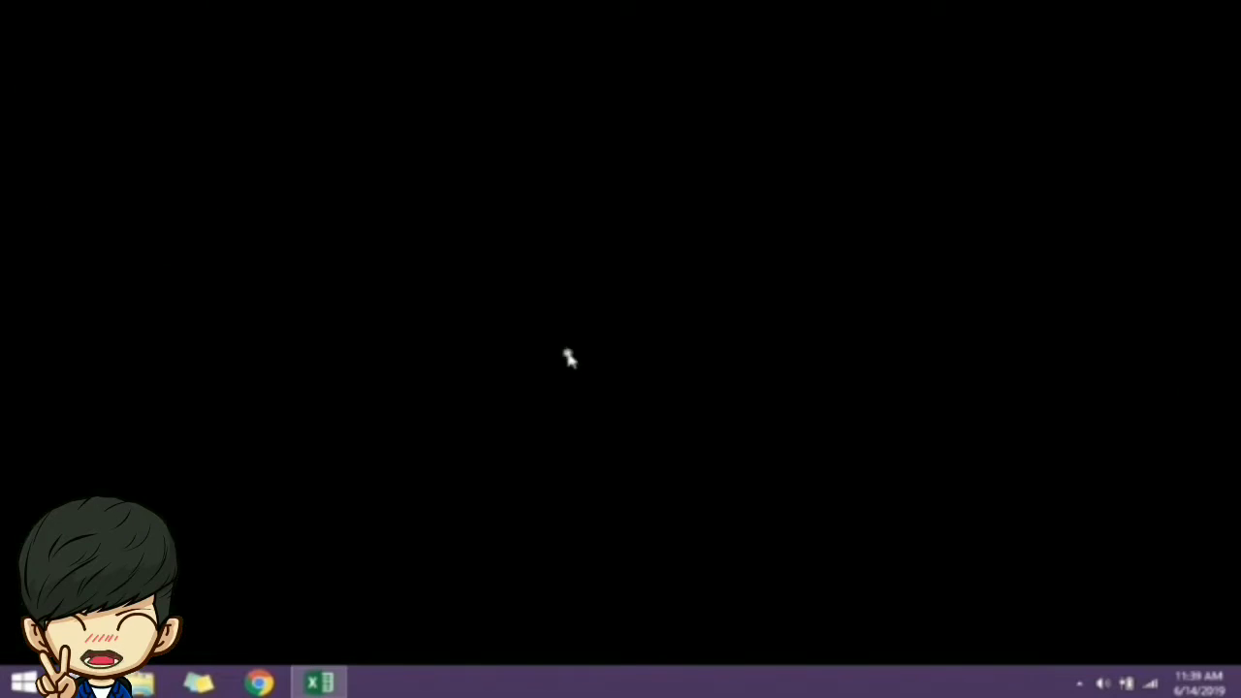
right_click(568, 357)
click(614, 396)
right_click(579, 362)
click(620, 408)
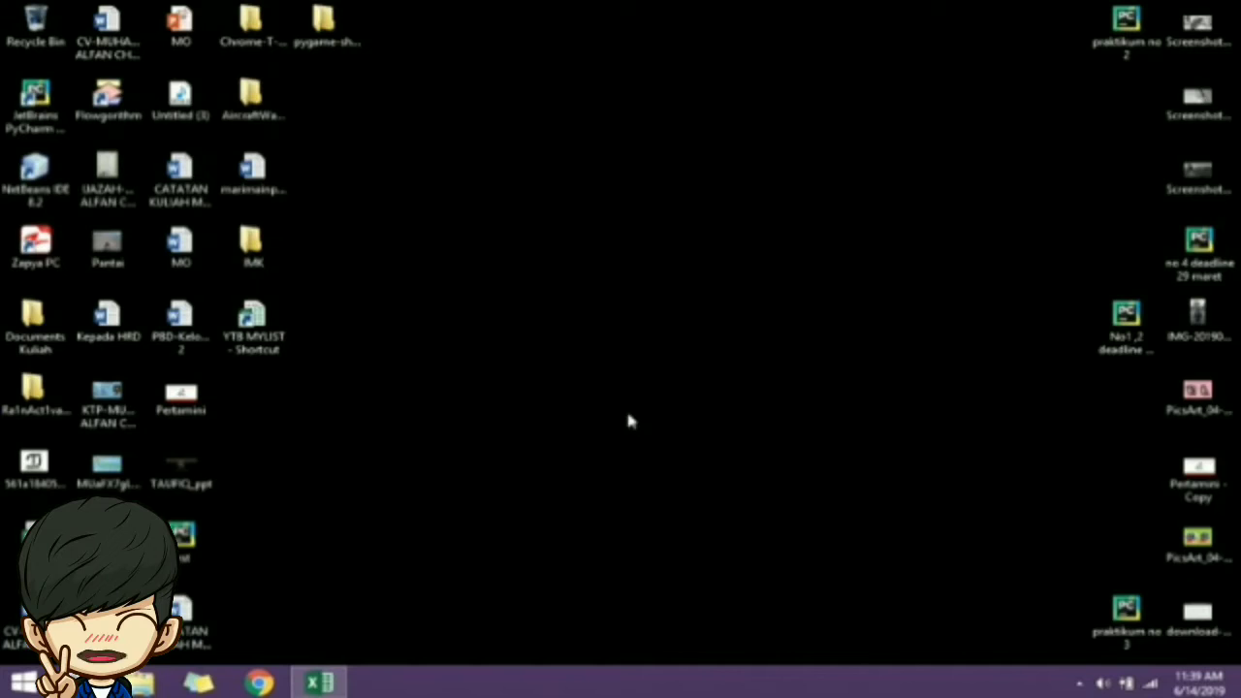
Step: Launch Google Chrome and search Google for 'ilovepdf'
click(292, 665)
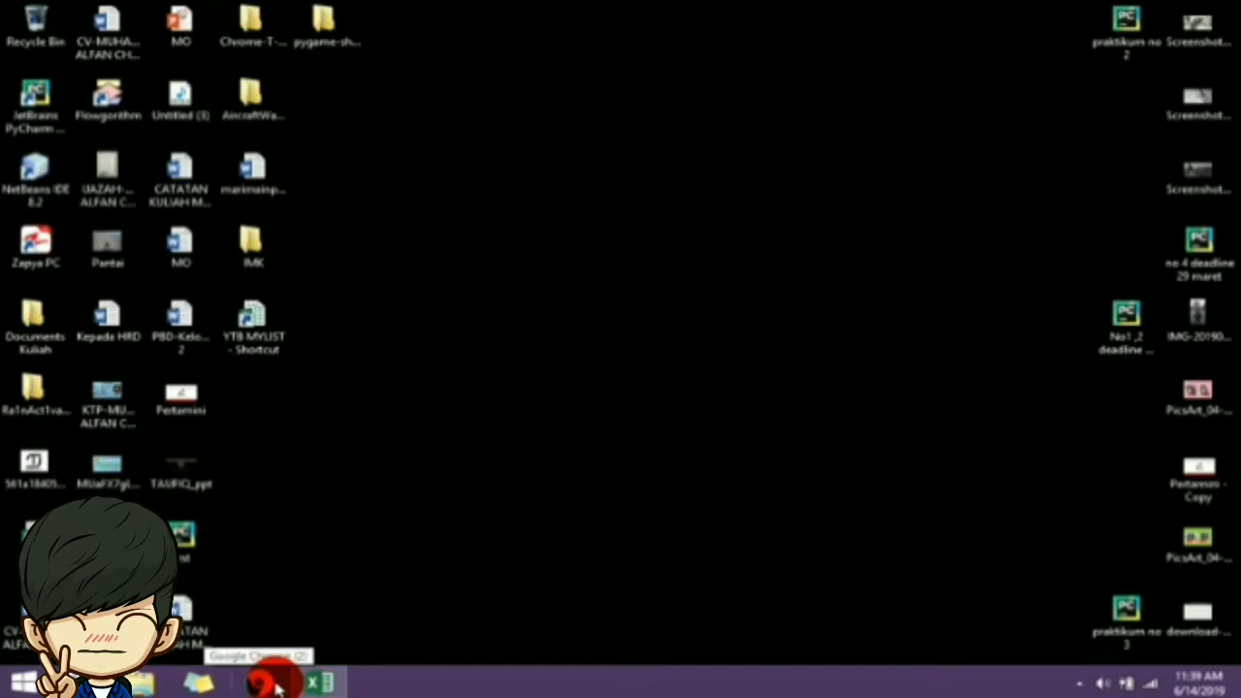
click(276, 687)
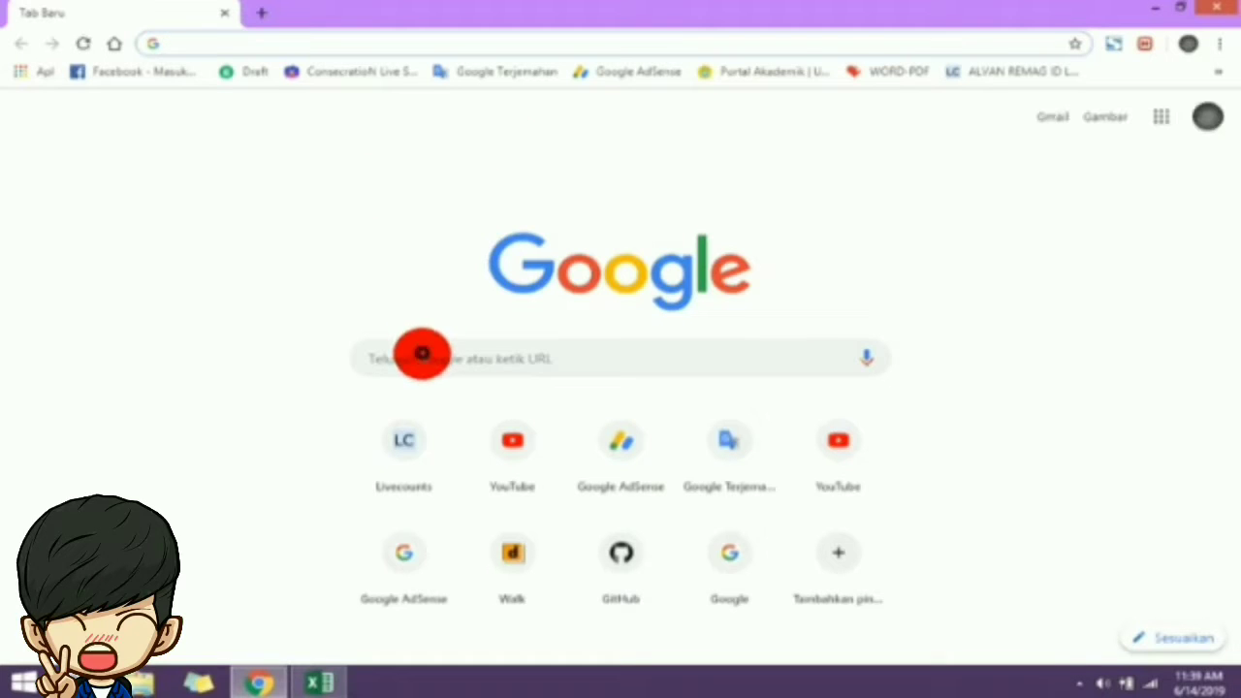
click(423, 355)
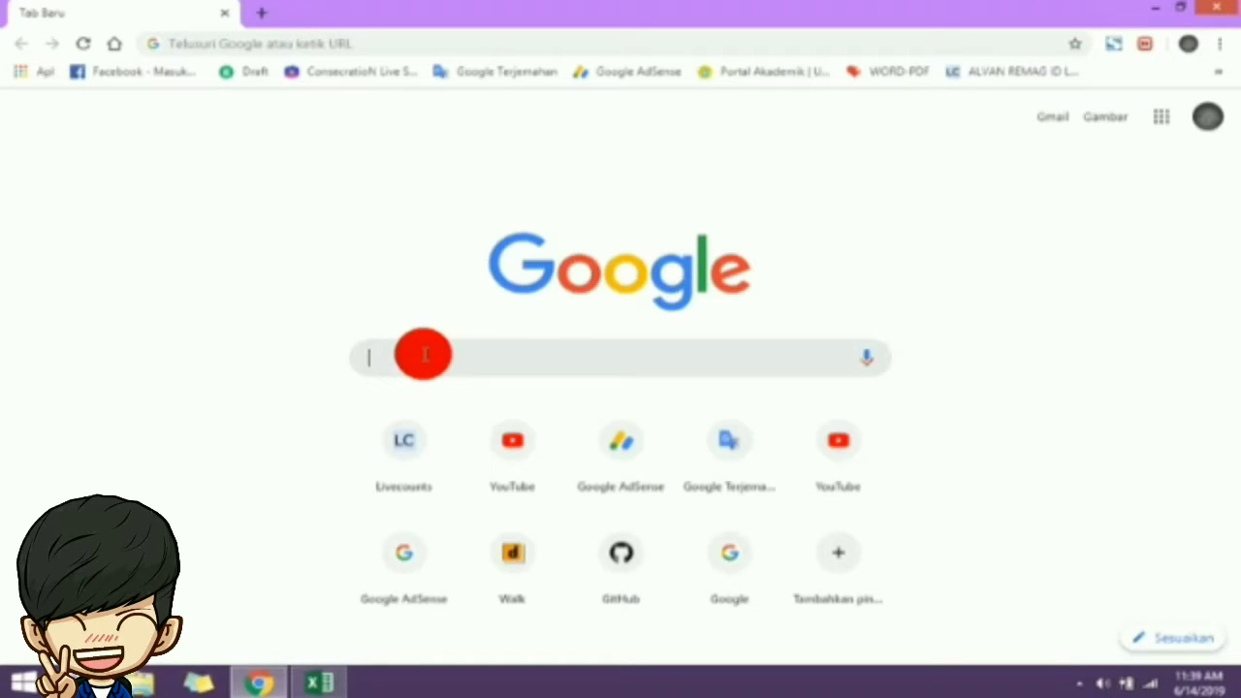
text(i)
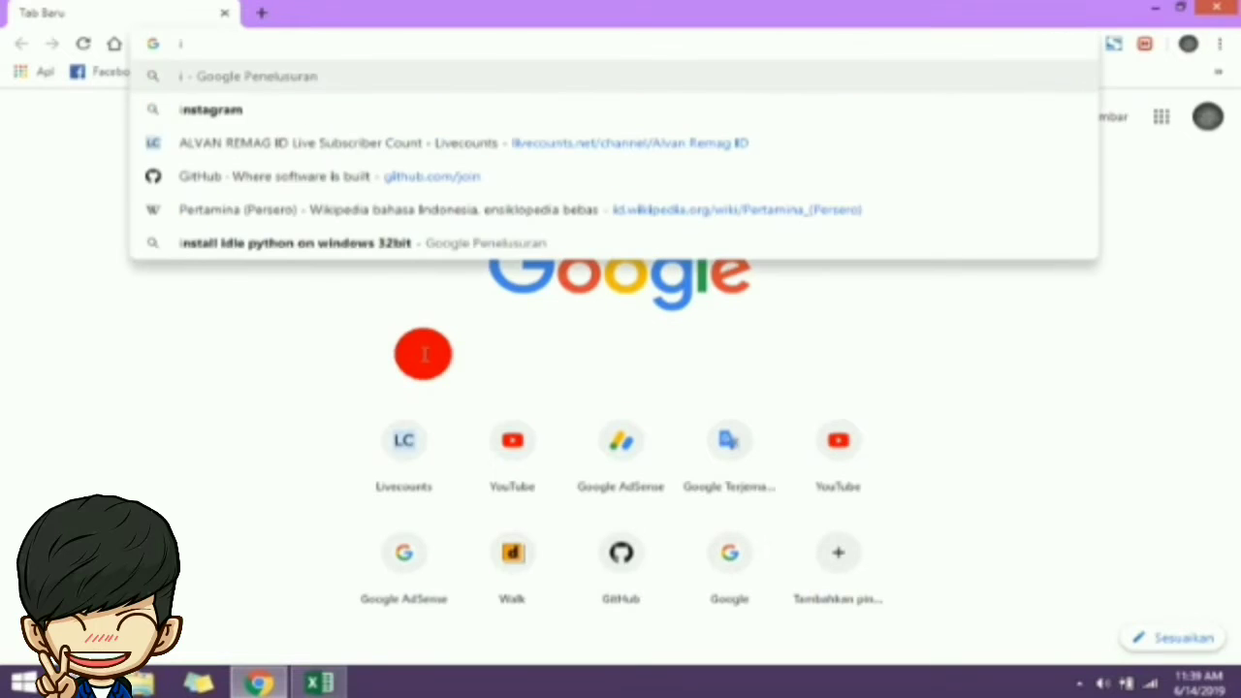
text(love)
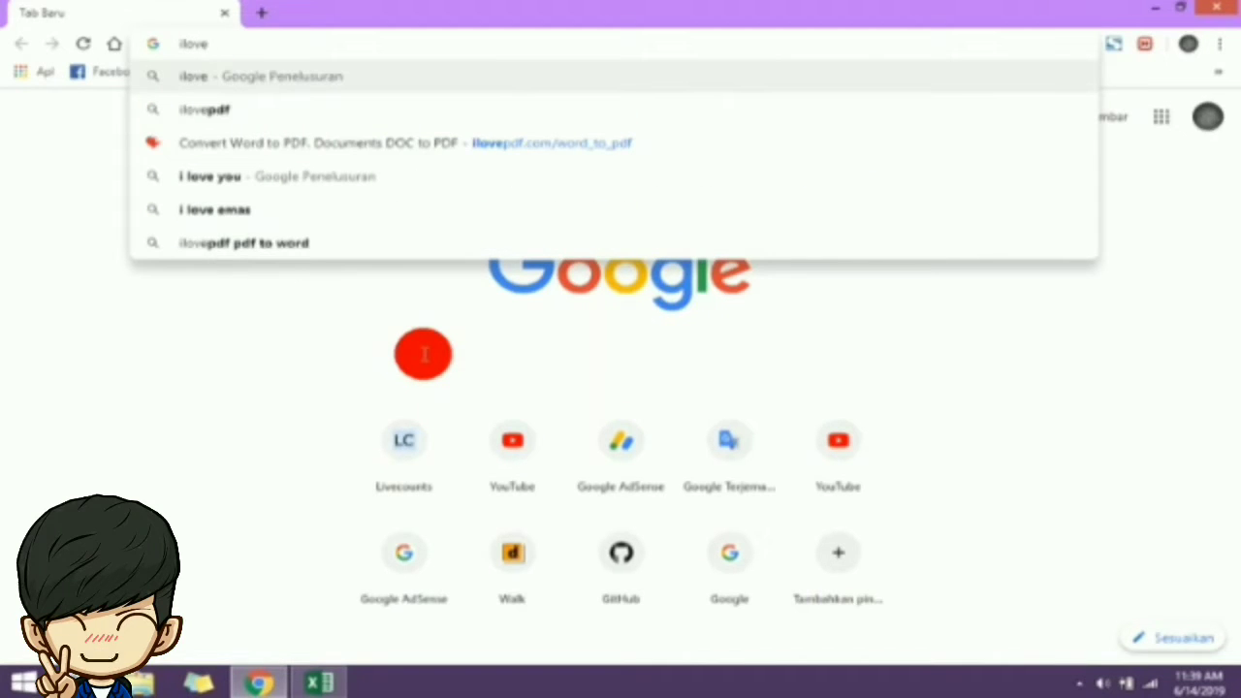
text(p)
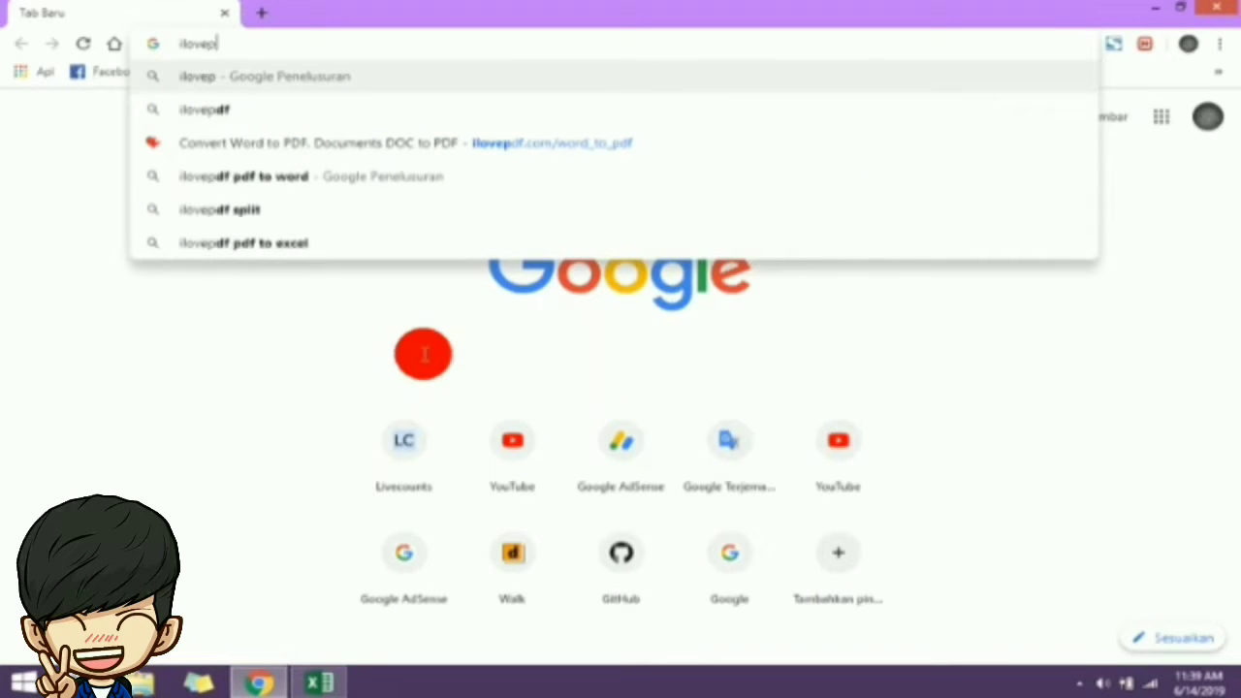
text(df)
key(Return)
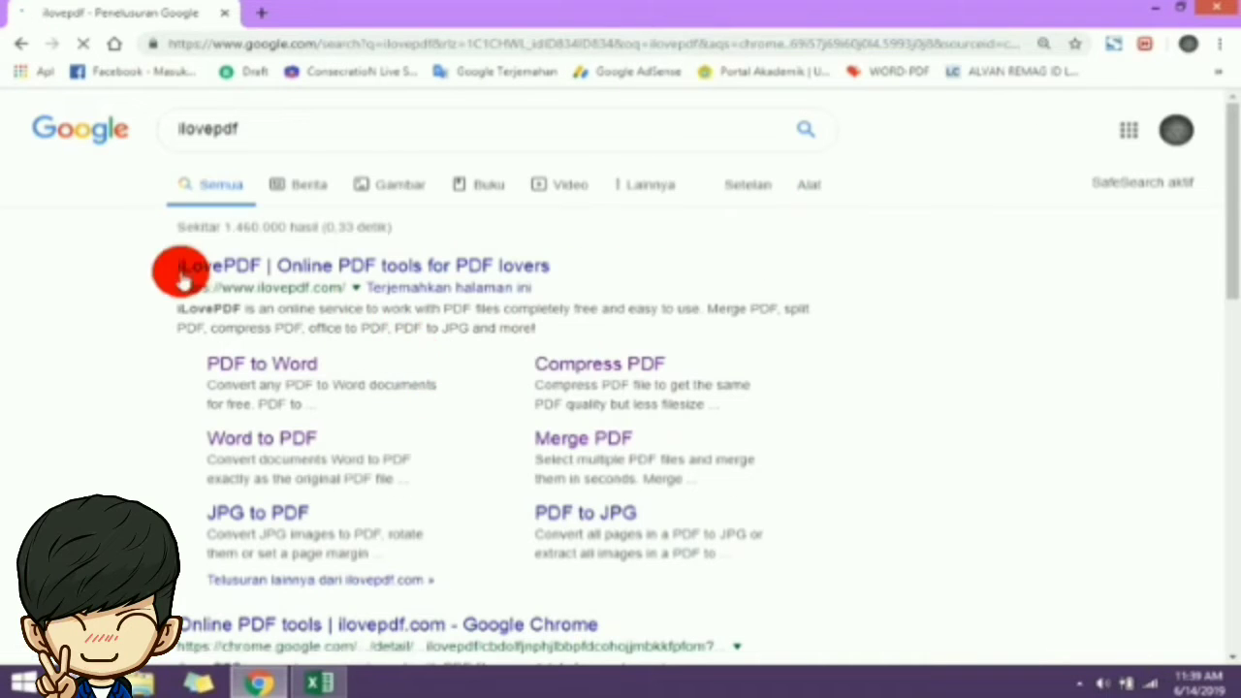
Step: Zoom in on the results and open the iLovePDF | Online PDF tools result
drag(177, 265, 443, 269)
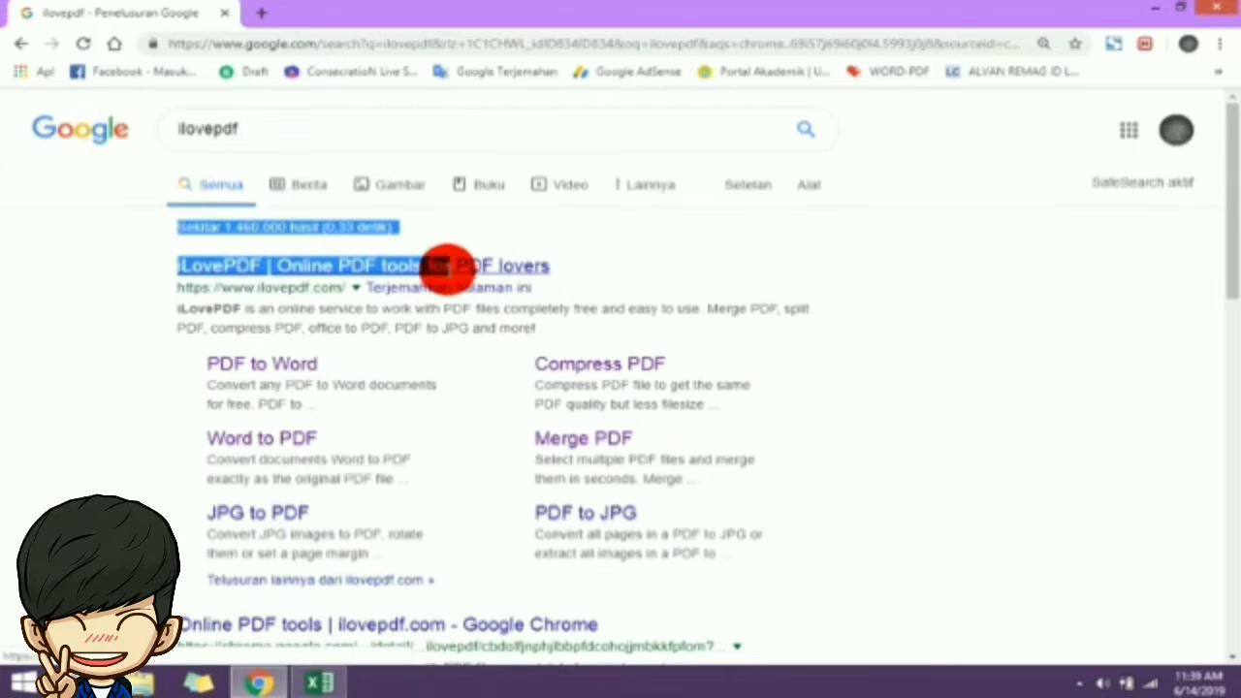
click(93, 263)
drag(176, 287, 344, 288)
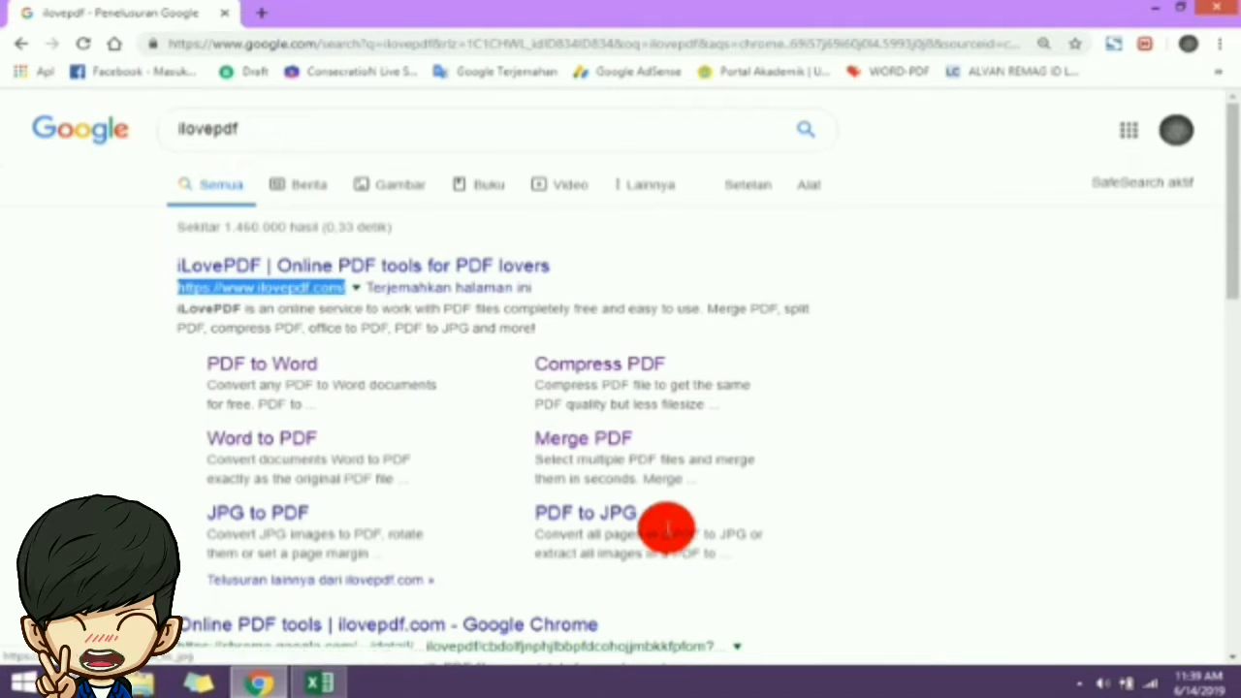
click(1045, 45)
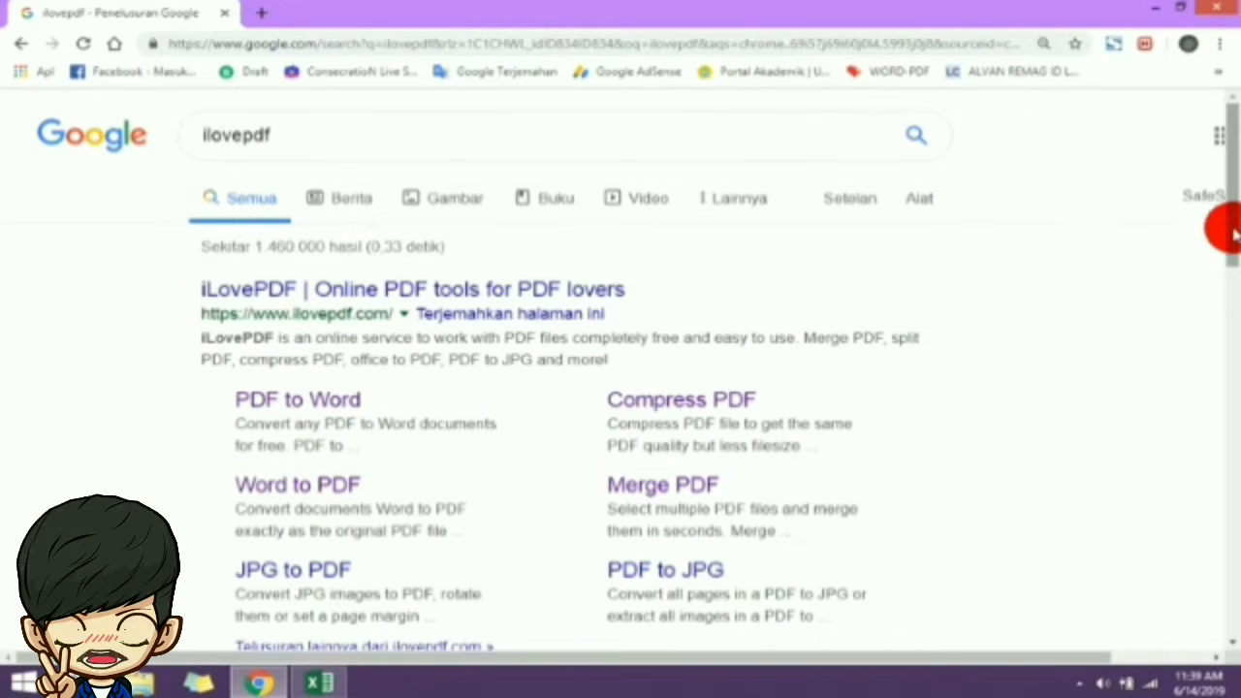
click(242, 291)
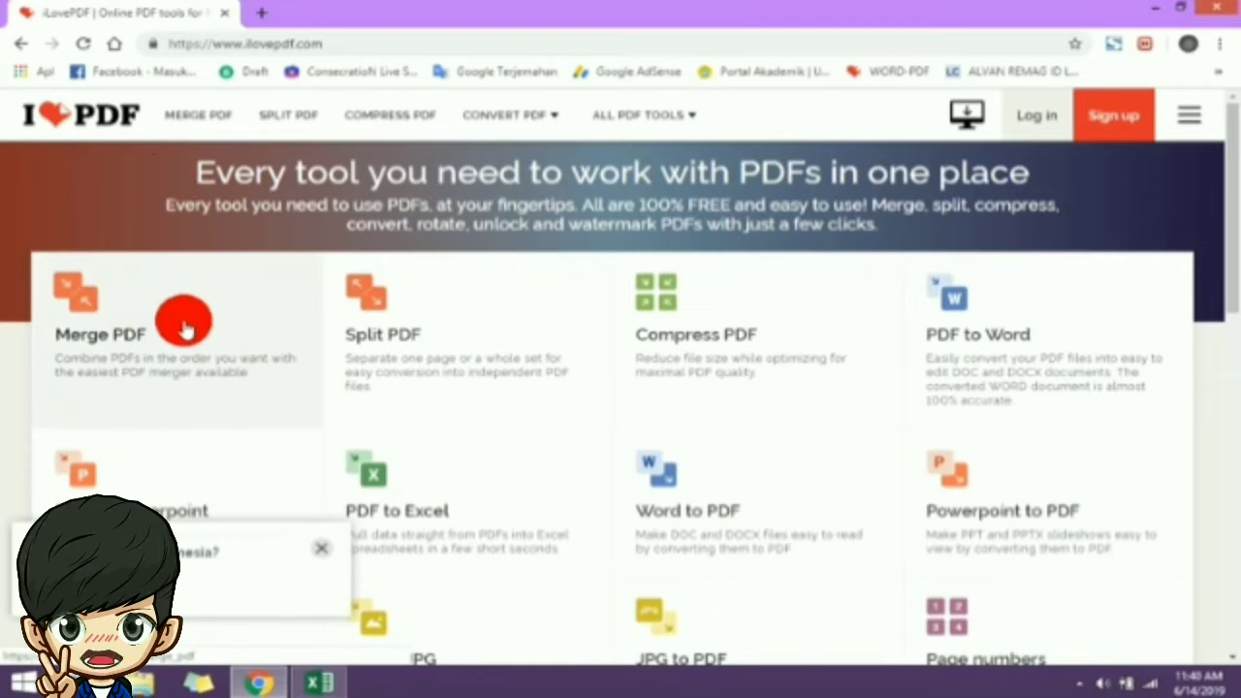
Step: Upload marimainpiano.docx from the Desktop to the Word to PDF tool
scroll(260, 351, down, 1)
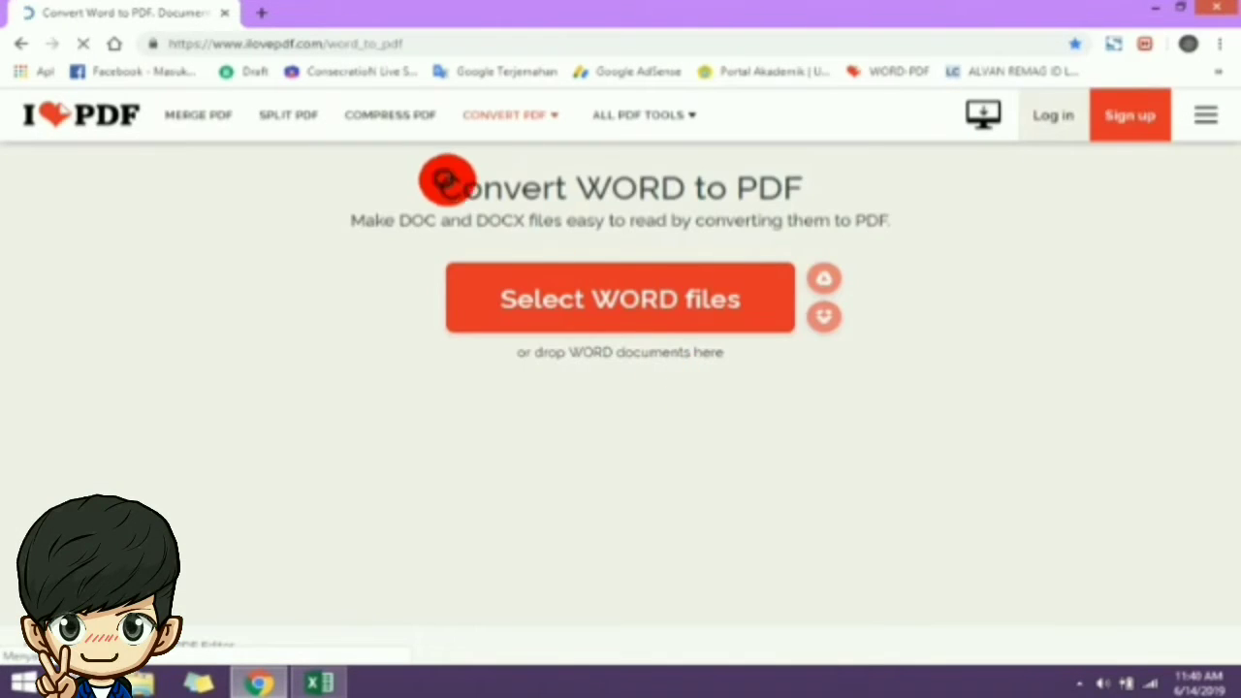
drag(445, 180, 801, 186)
click(836, 518)
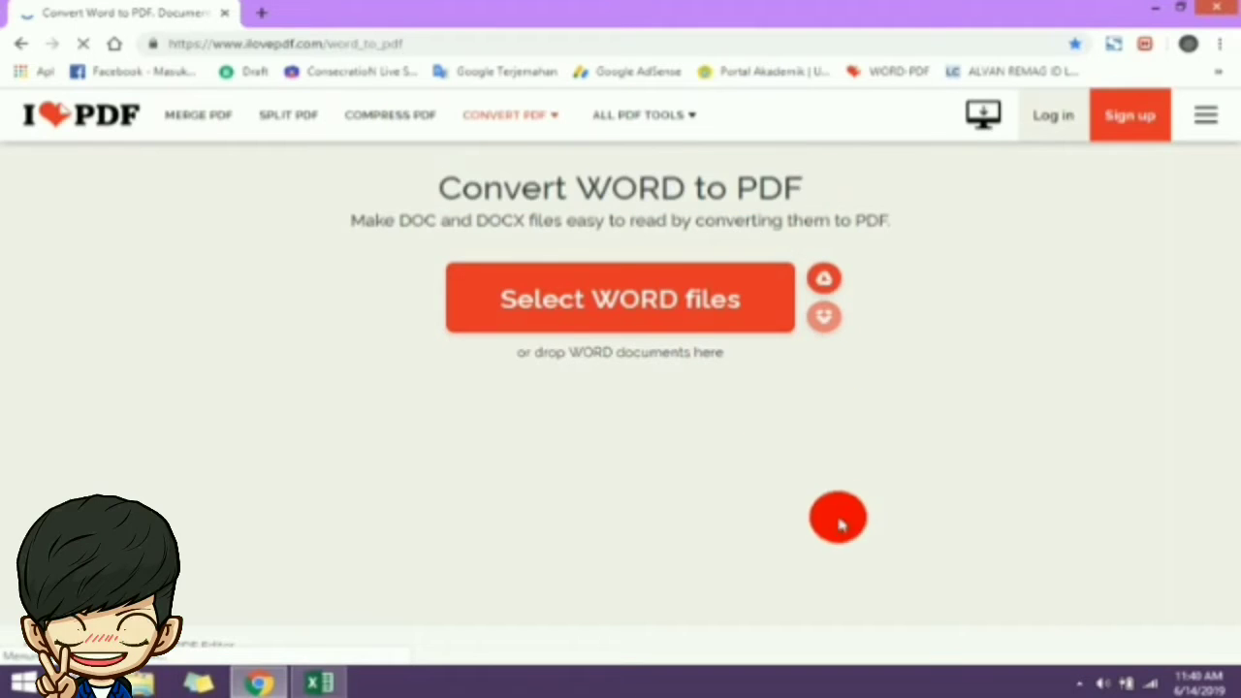
click(610, 314)
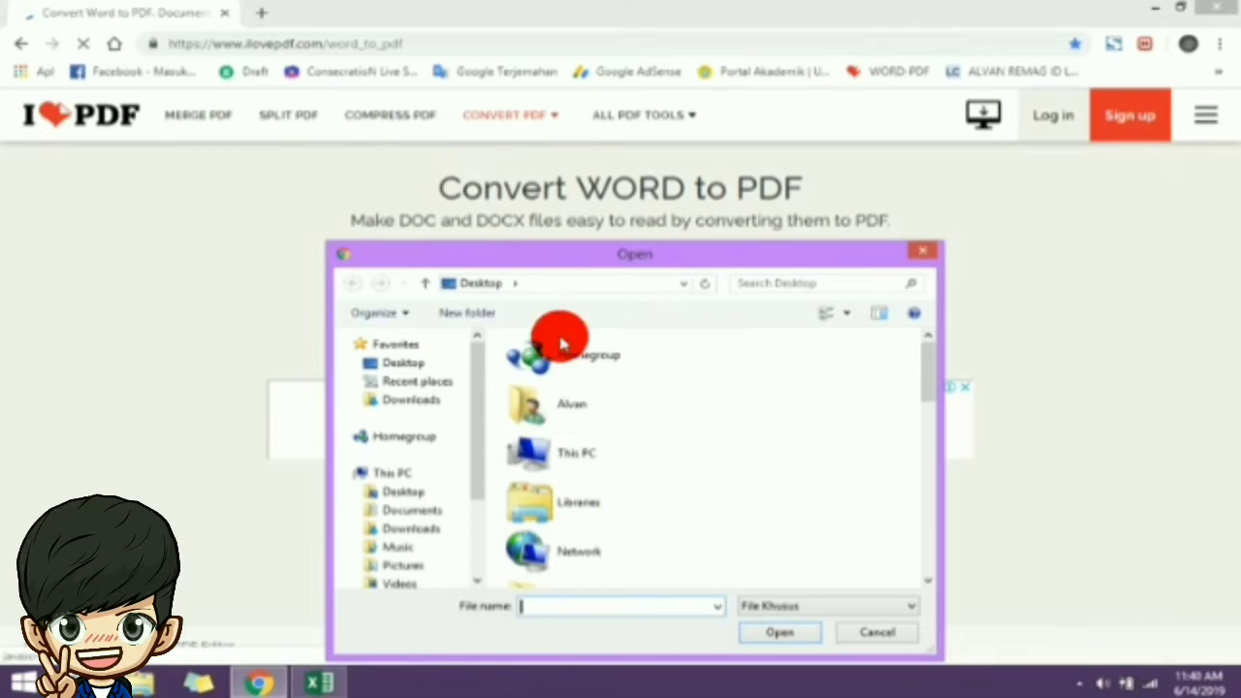
click(417, 362)
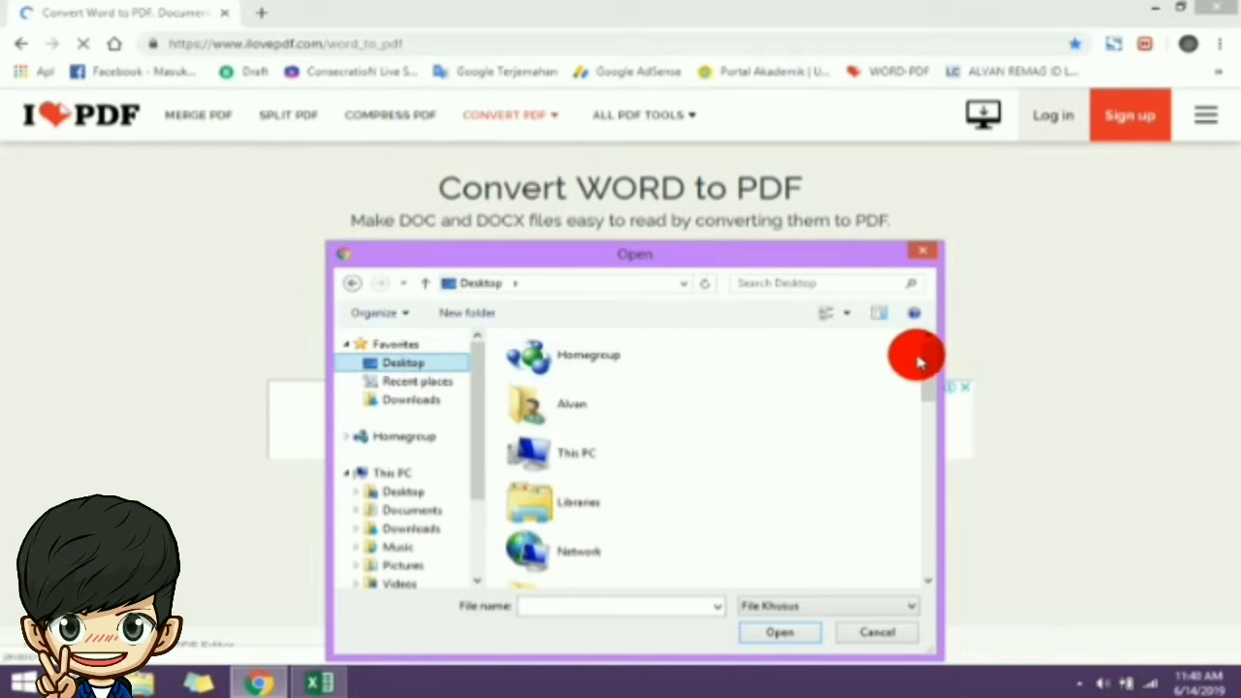
drag(924, 361, 941, 522)
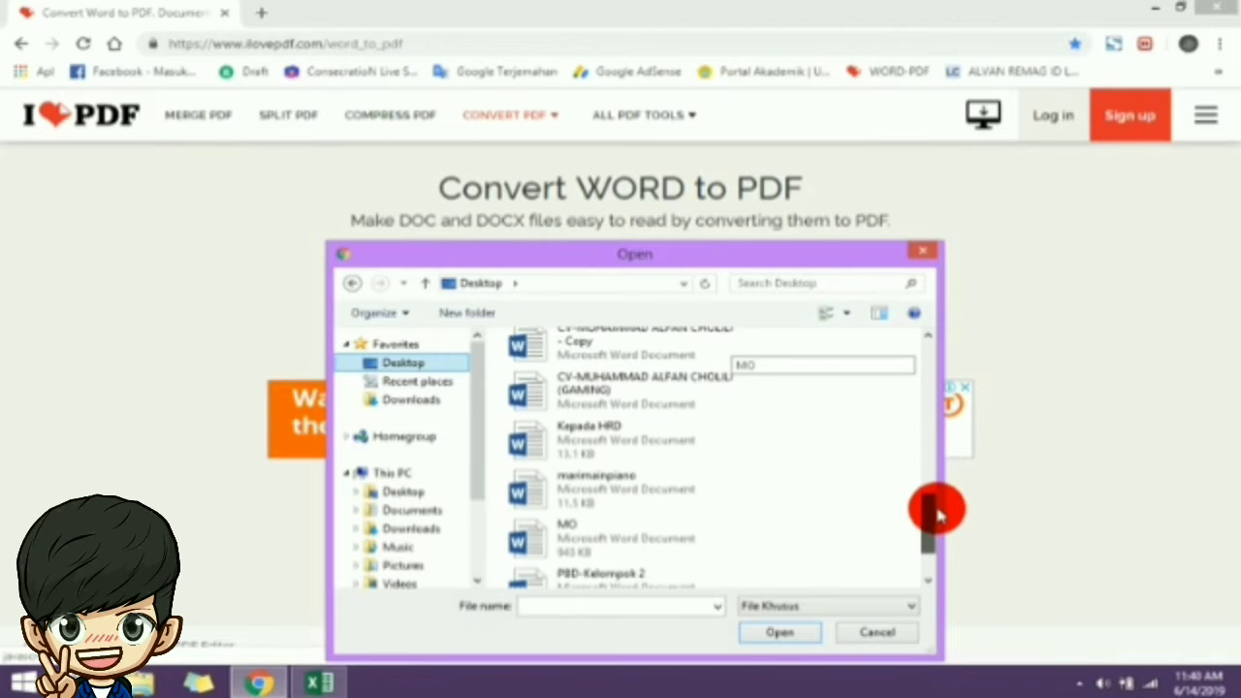
click(707, 451)
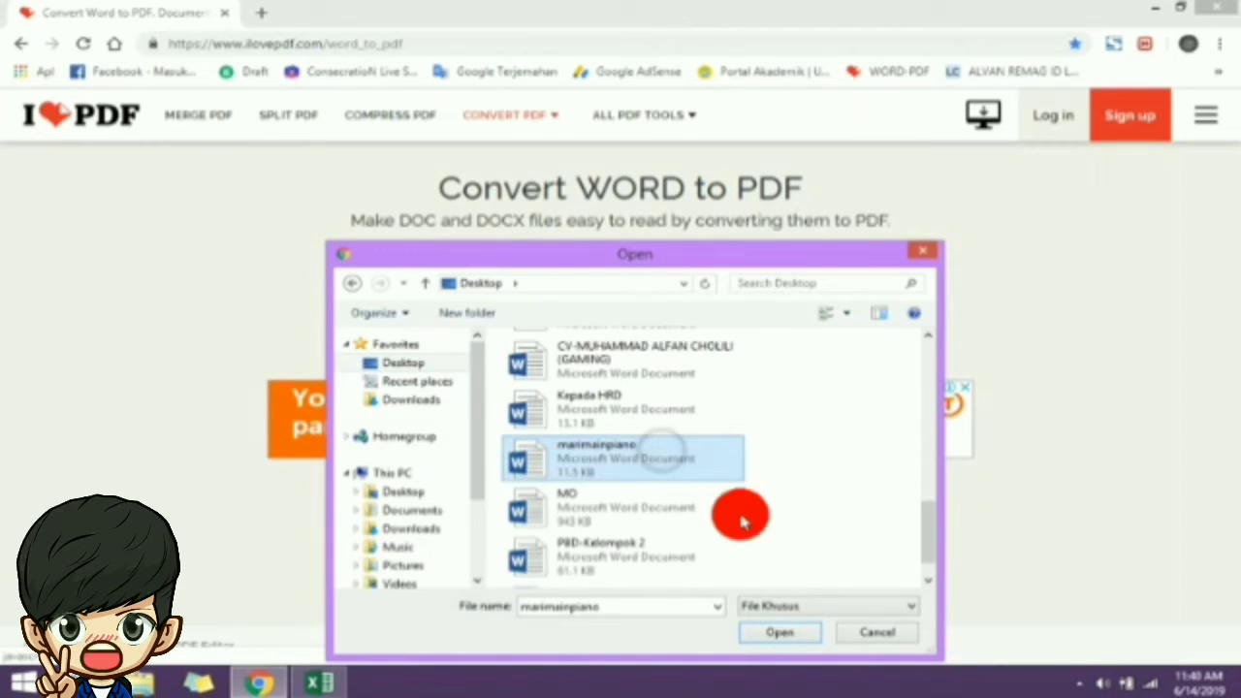
click(798, 633)
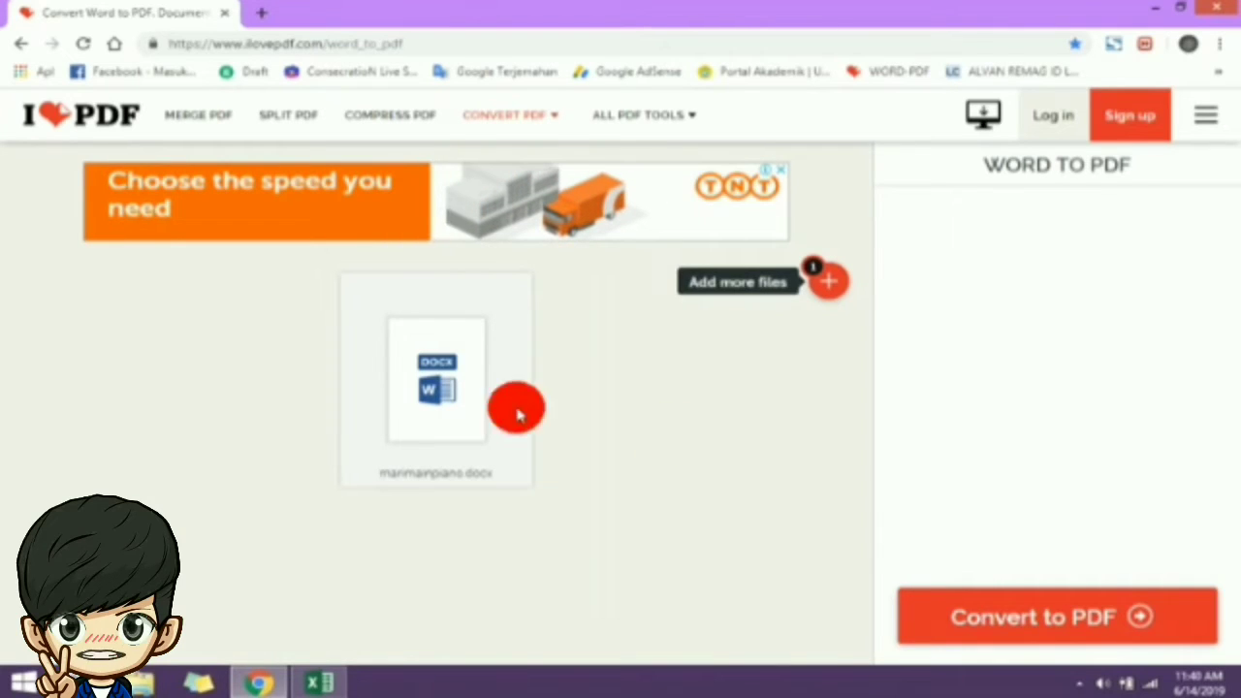
Step: Cancel the Add more files dialog, then convert marimainpiano.docx with Convert to PDF
click(829, 286)
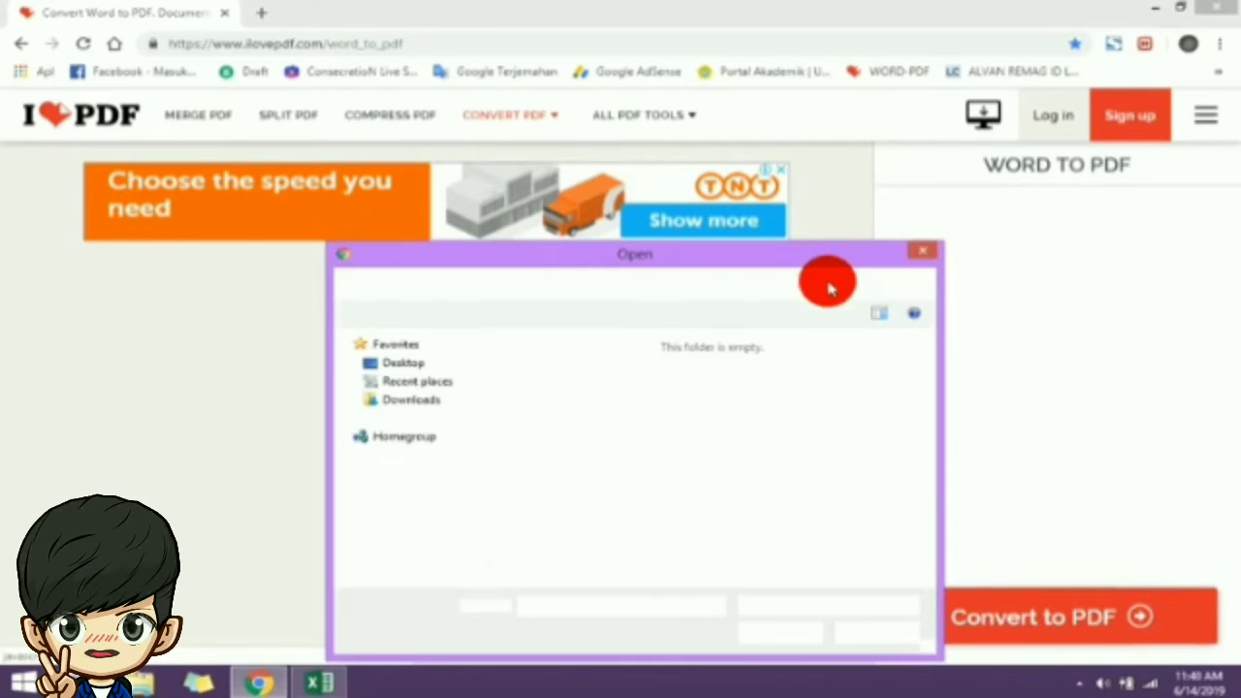
click(919, 252)
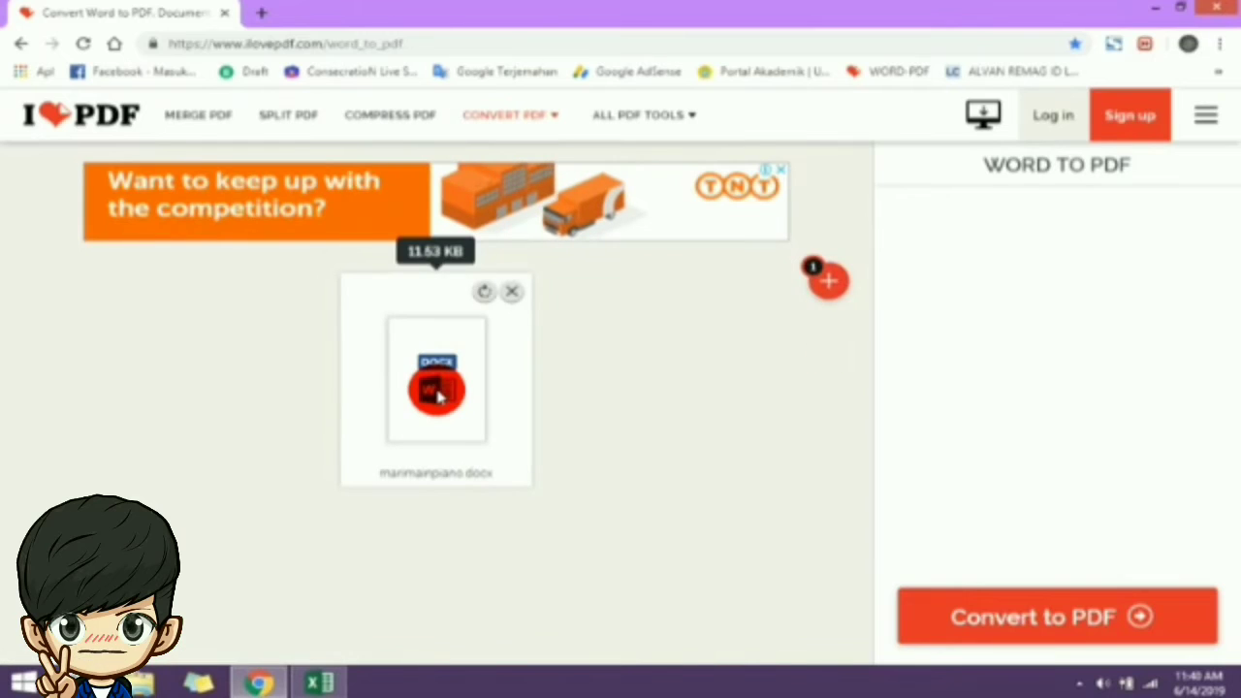
click(1000, 620)
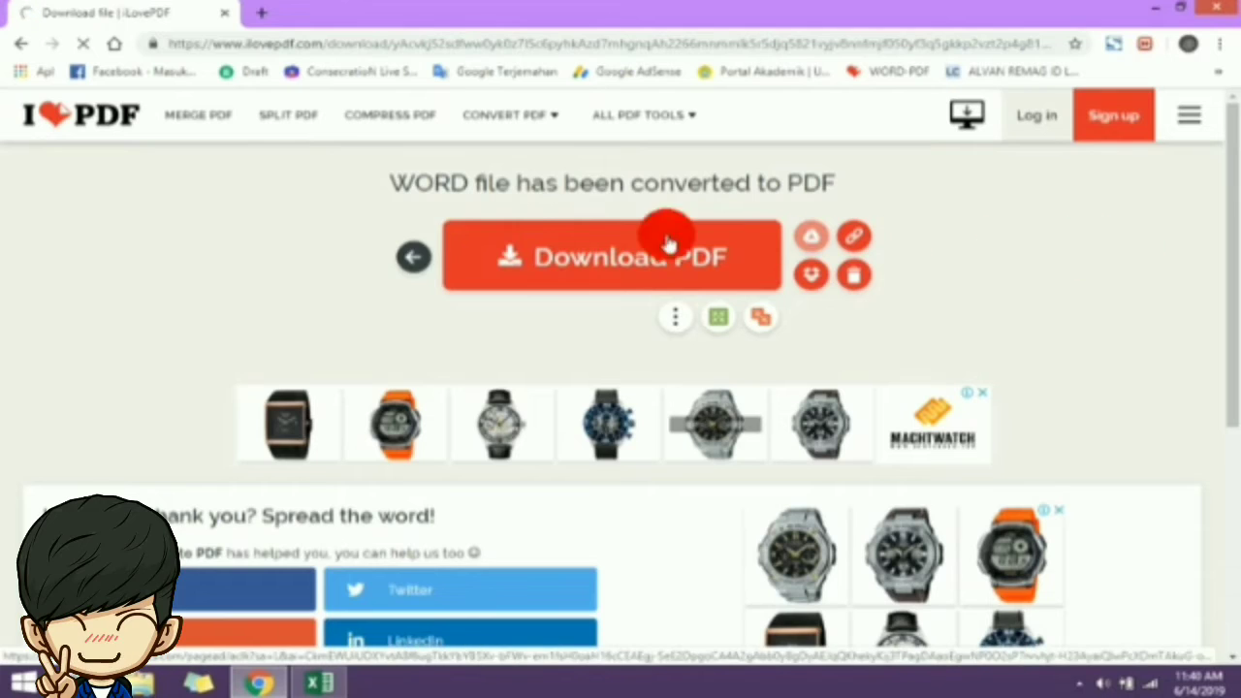
Step: Download marimainpiano.pdf, open it in a tab, scroll through its page, then close the tab
drag(401, 176, 472, 179)
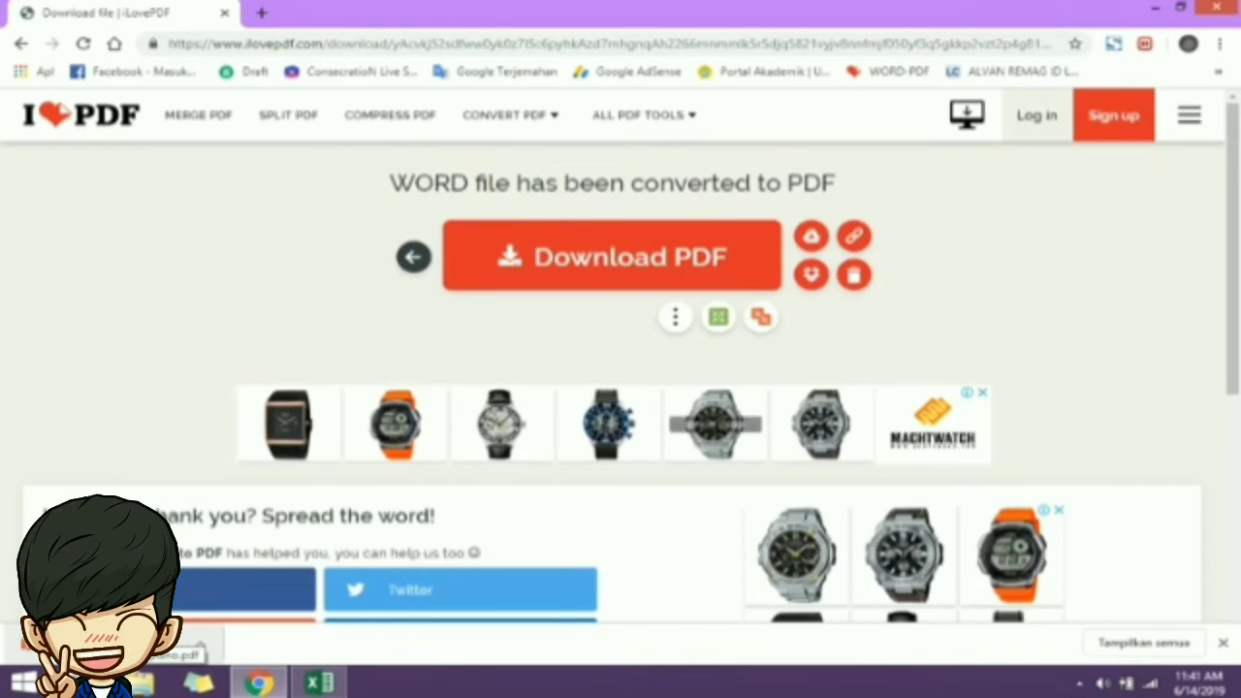
click(185, 648)
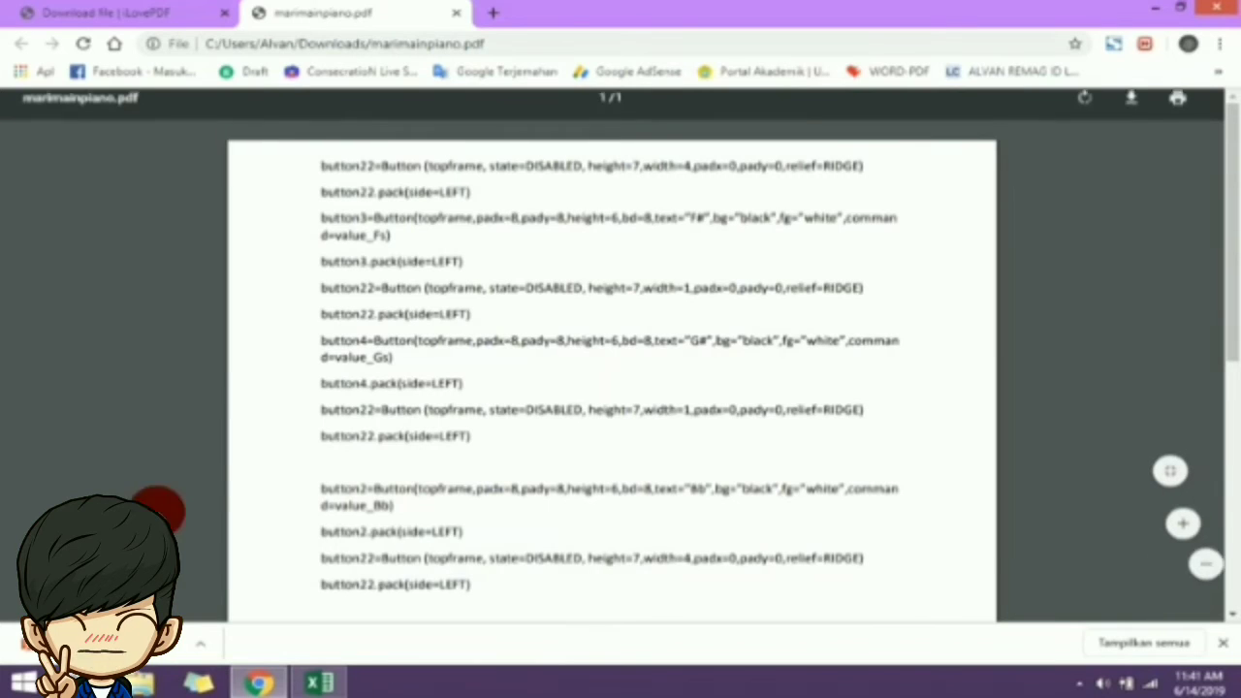
scroll(467, 341, down, 5)
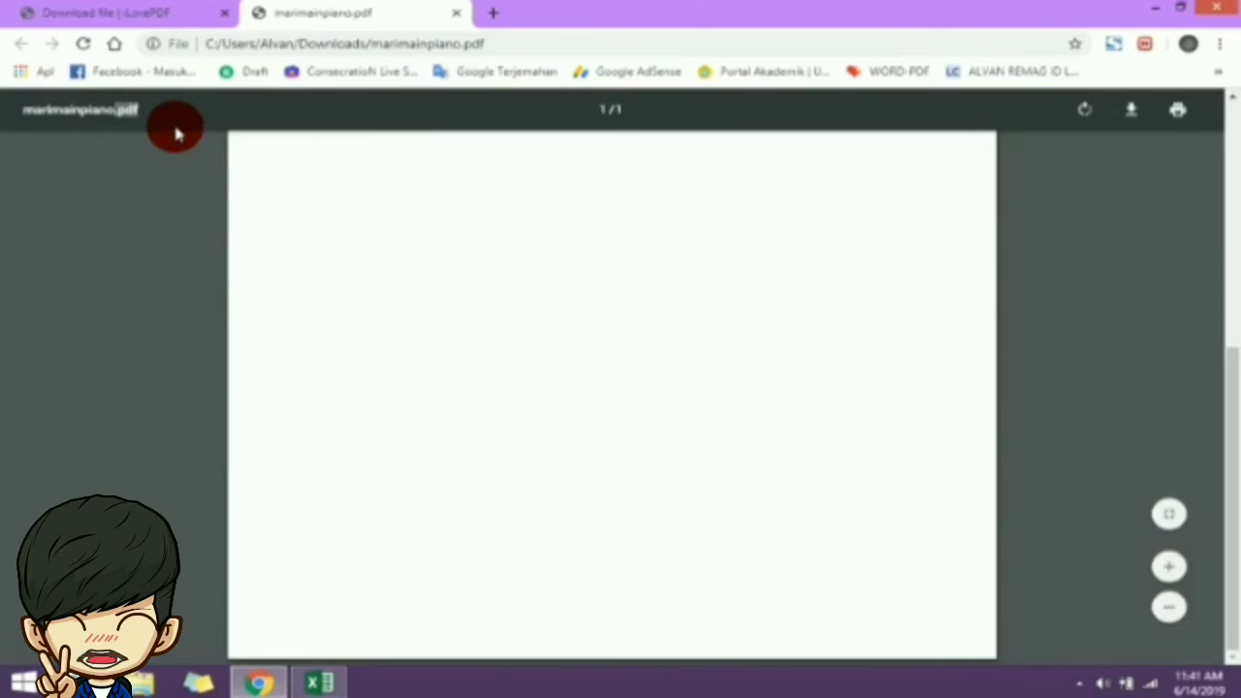
scroll(475, 291, up, 5)
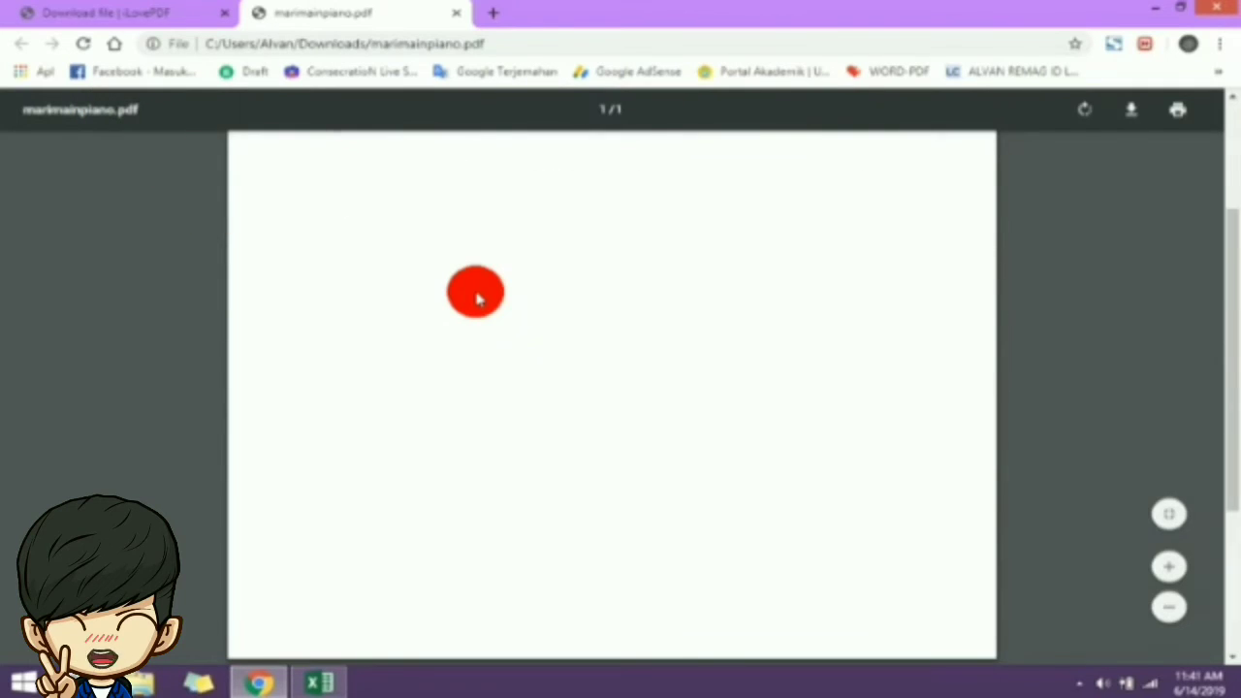
scroll(476, 298, down, 4)
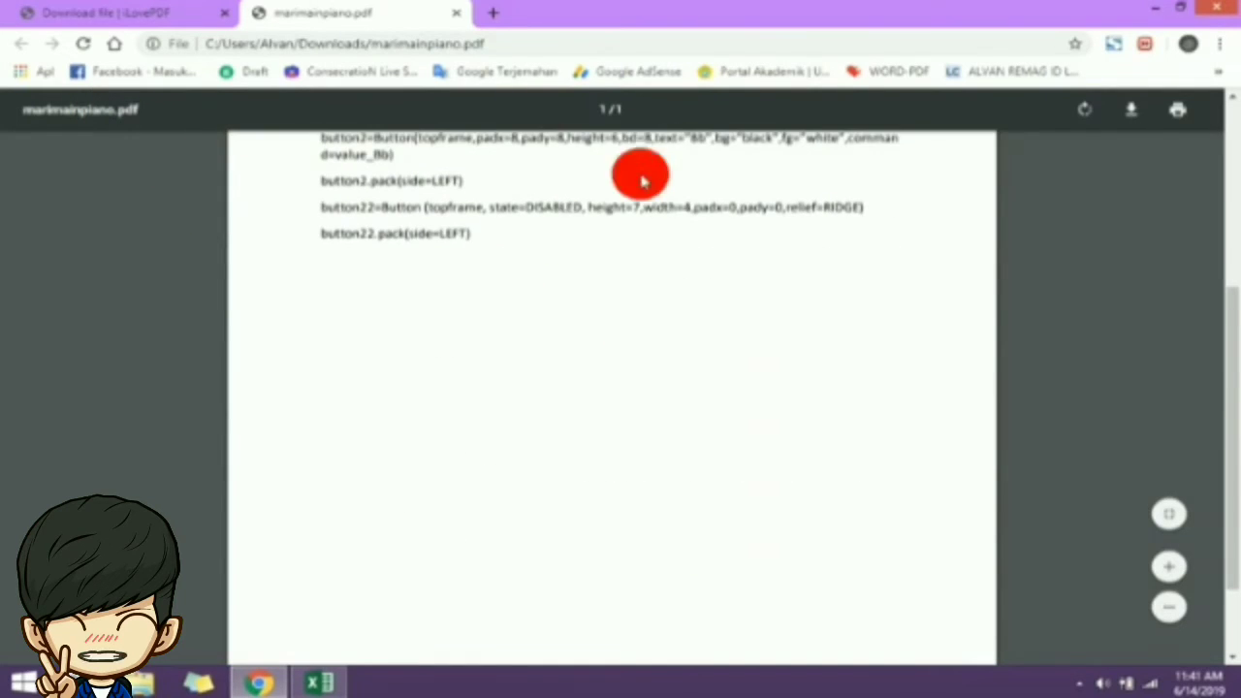
click(455, 14)
Step: Minimise Chrome and open marimainpiano.pdf in Reader from File Explorer's Downloads folder
click(1154, 7)
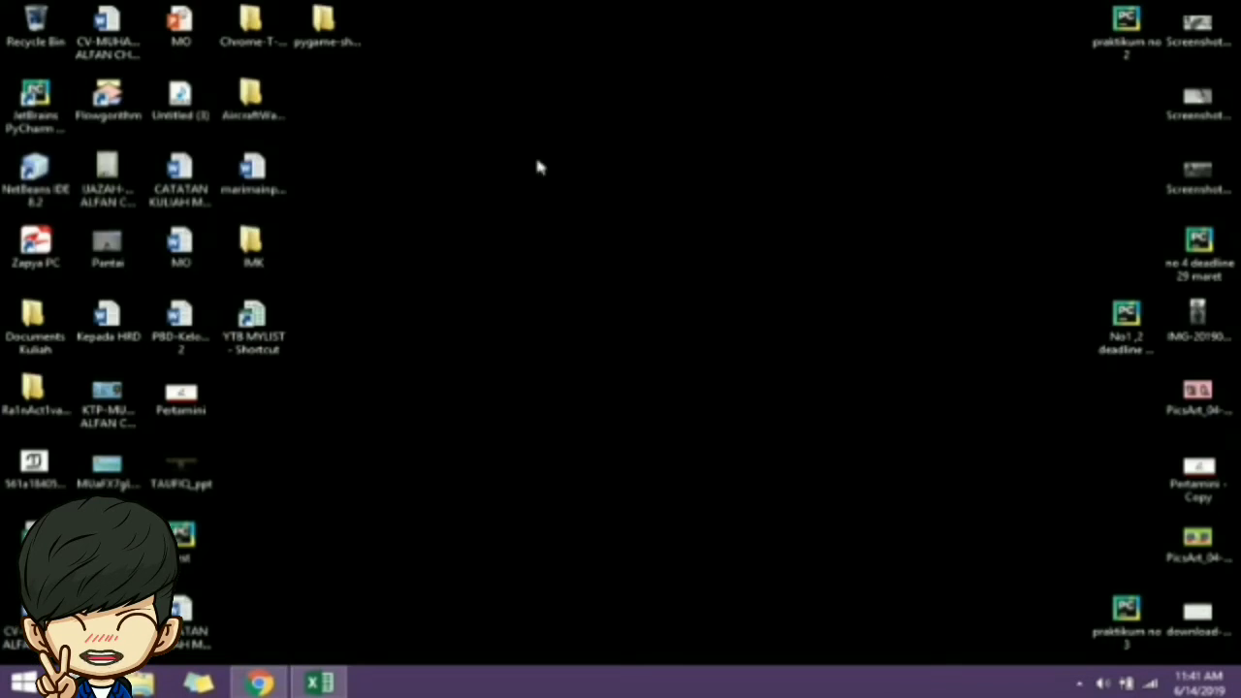
double_click(141, 243)
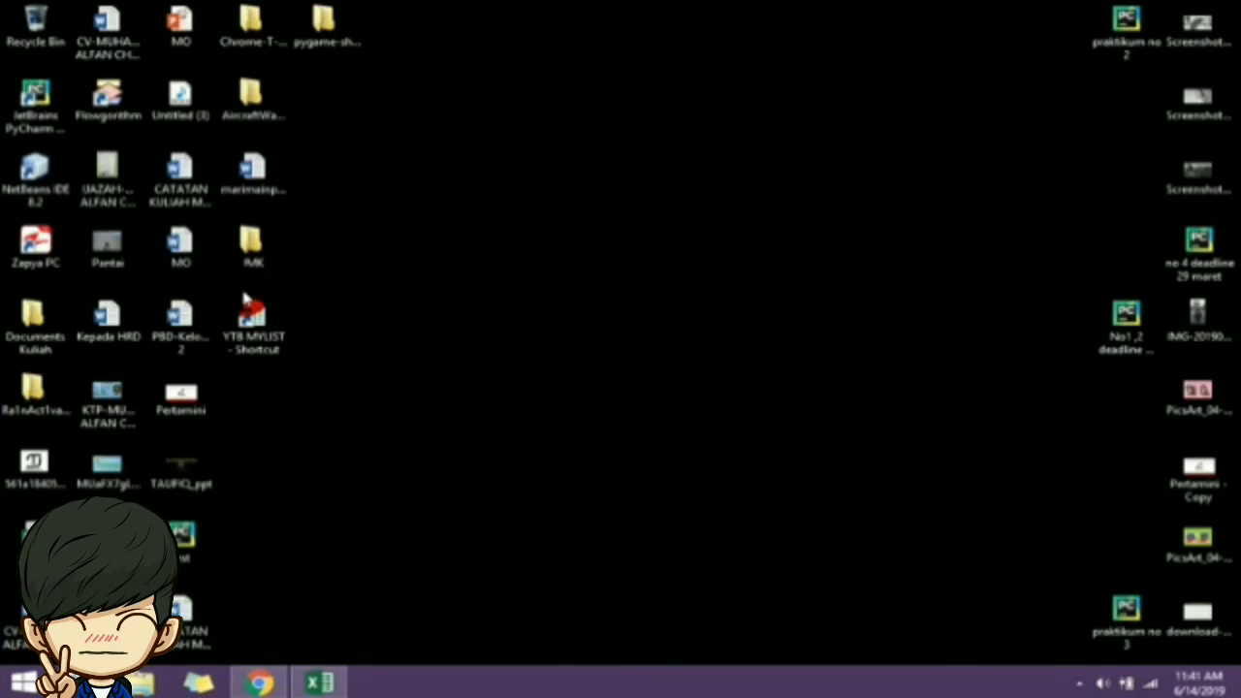
click(145, 684)
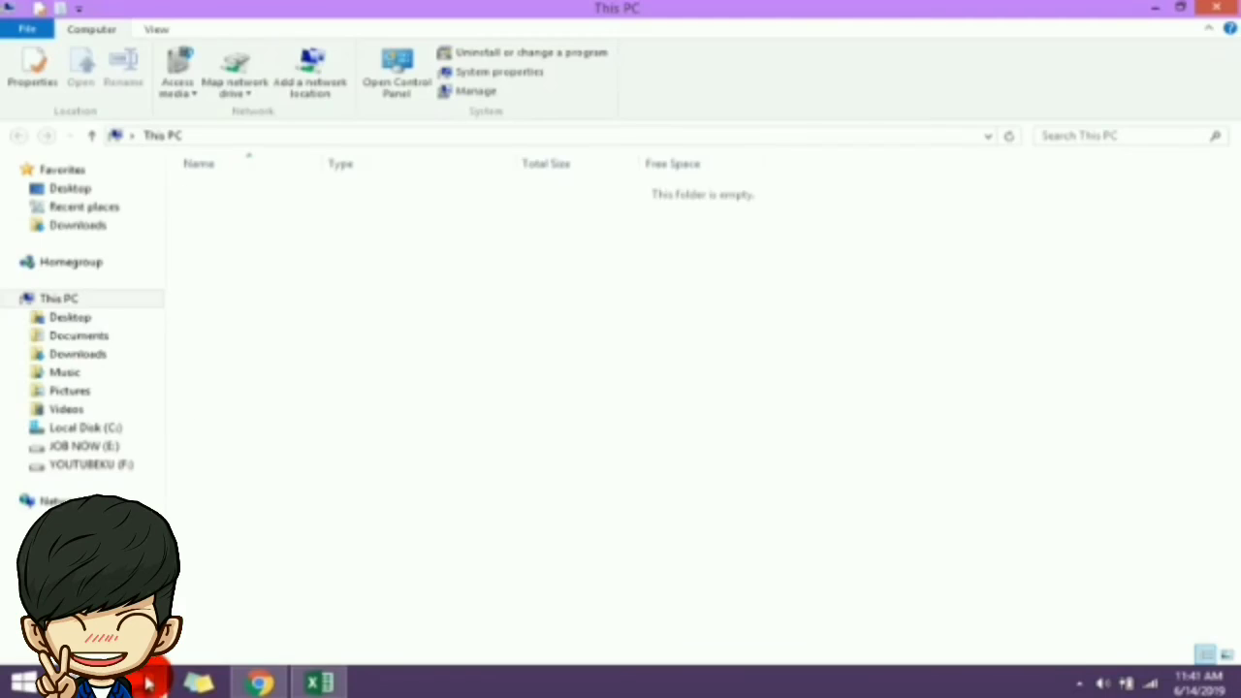
click(64, 224)
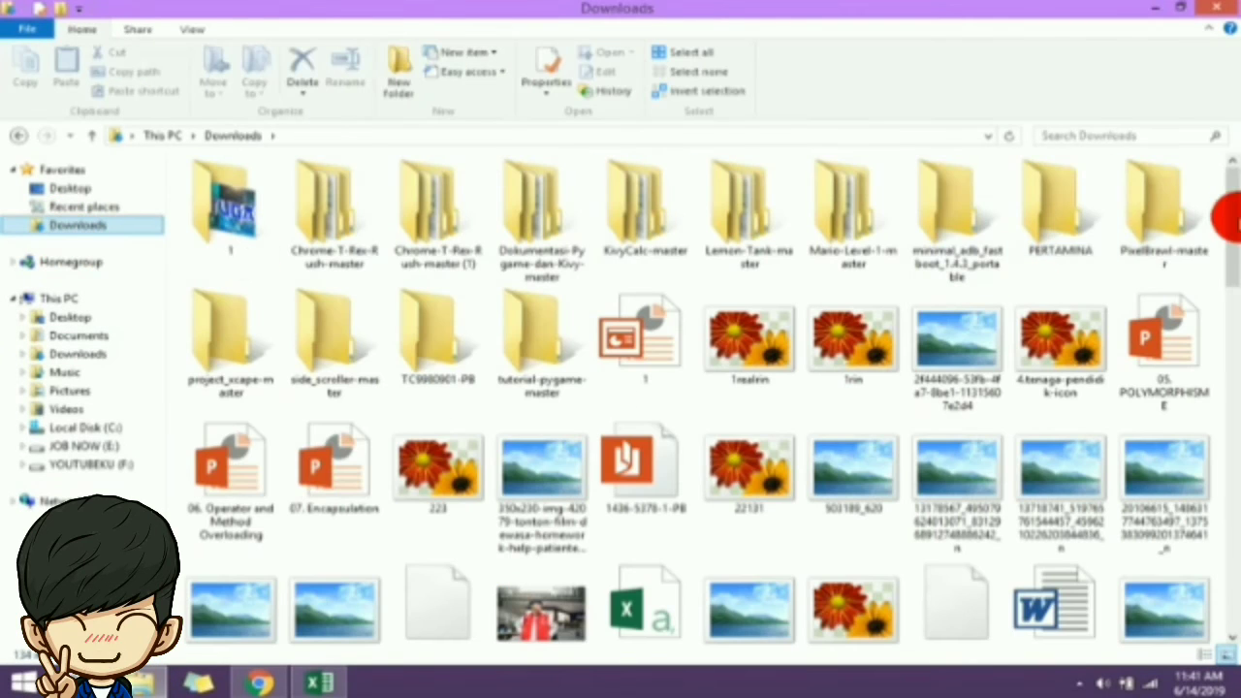
scroll(1227, 221, down, 1)
drag(1227, 221, 1228, 333)
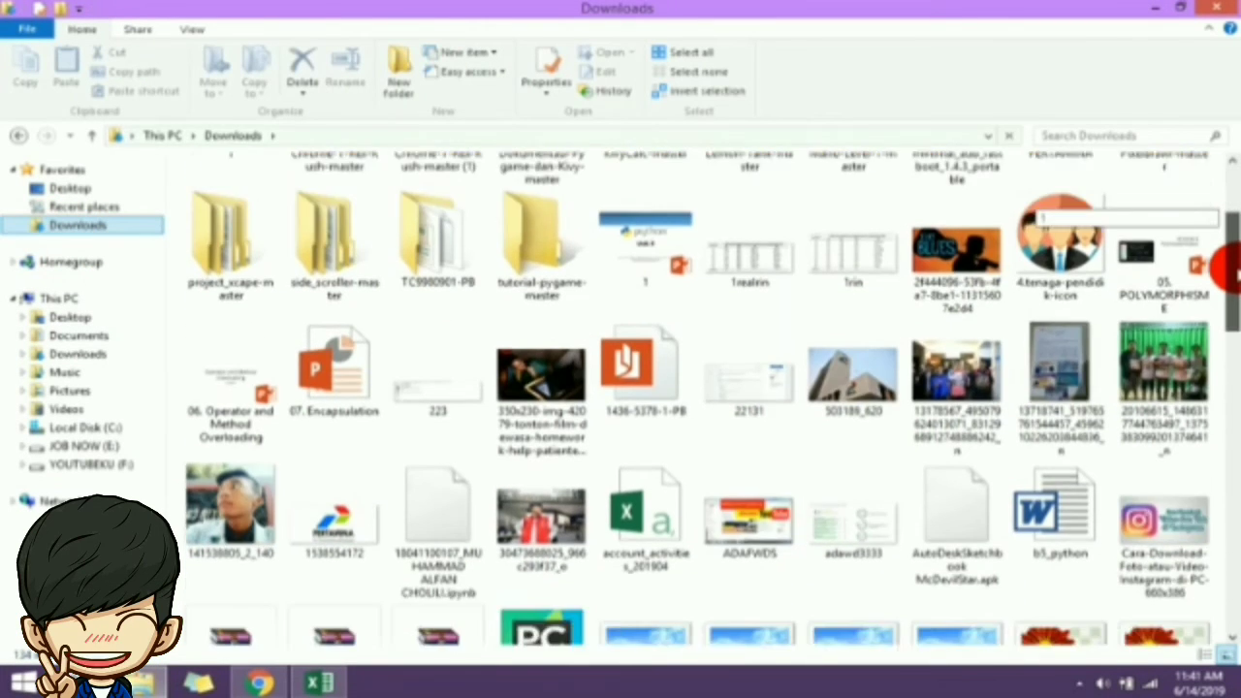
scroll(1224, 339, down, 1)
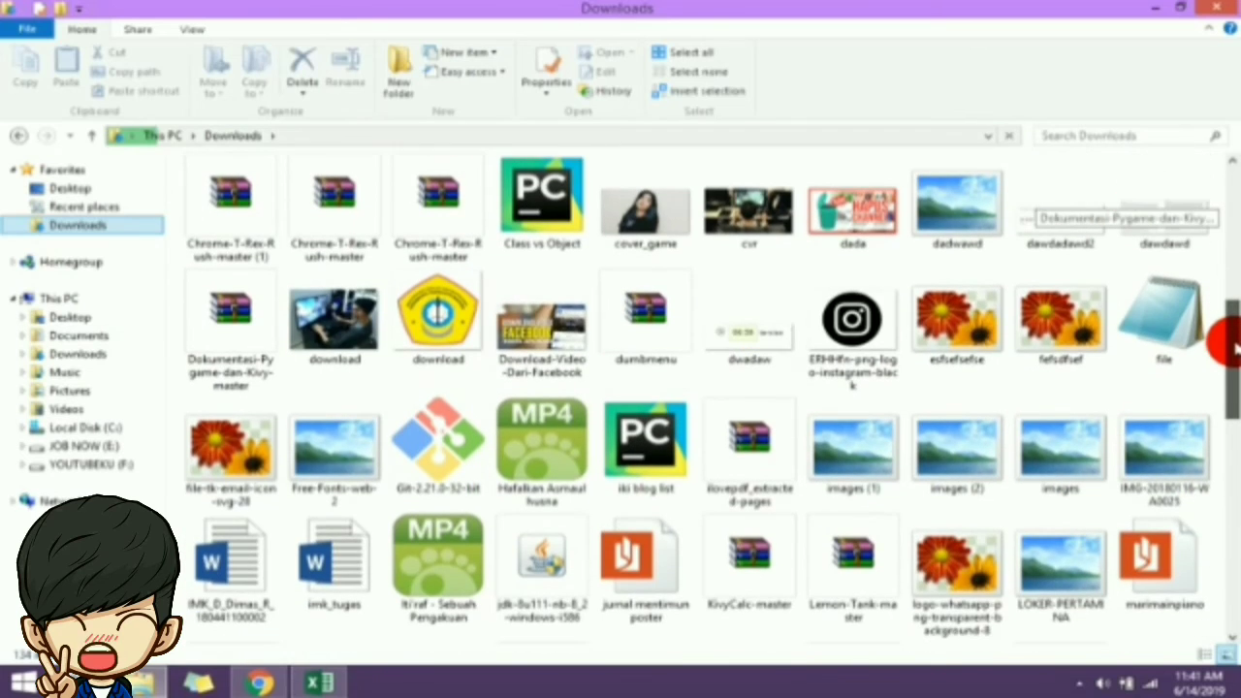
click(1184, 500)
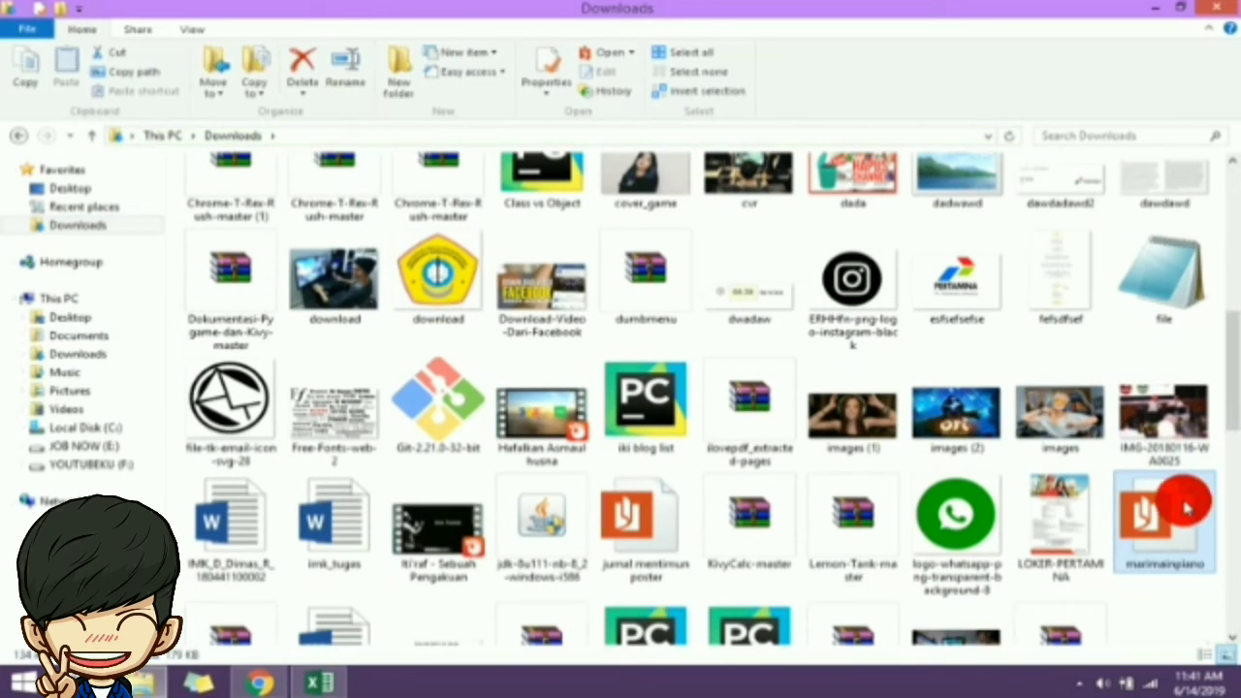
double_click(1168, 533)
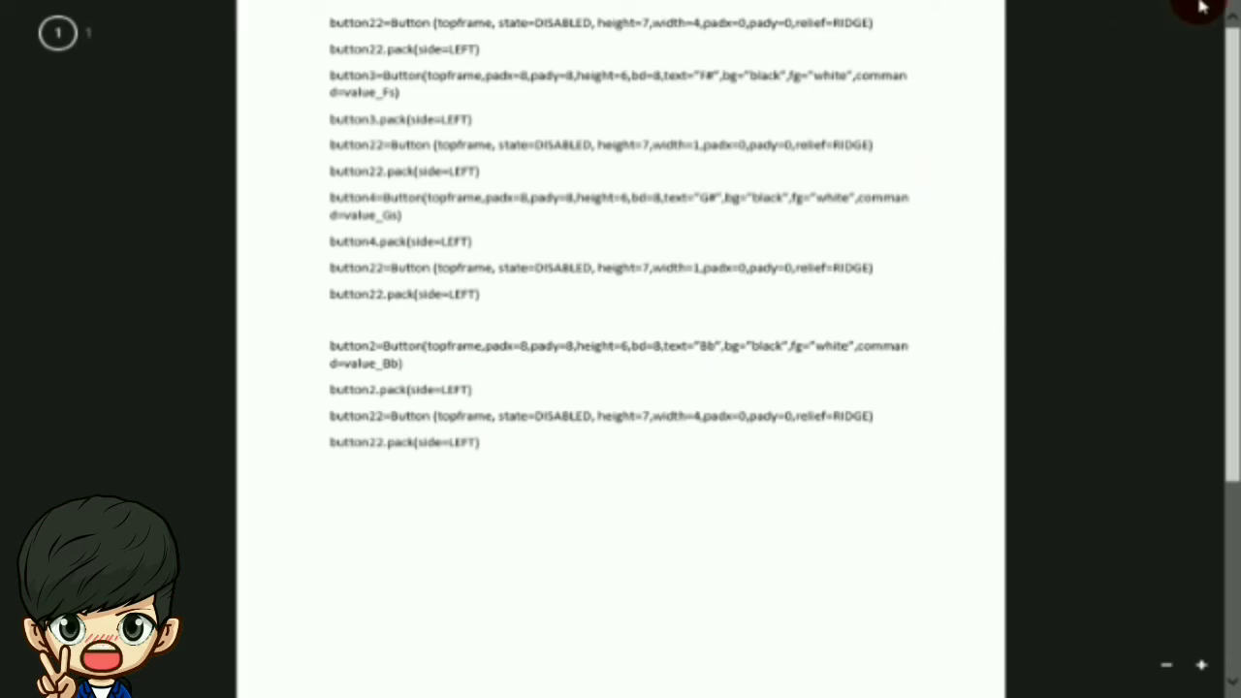
Step: Close Reader and Downloads, compare with marimainpiano.docx in Word, then close Word and refresh the desktop
click(1212, 8)
click(1217, 8)
click(198, 204)
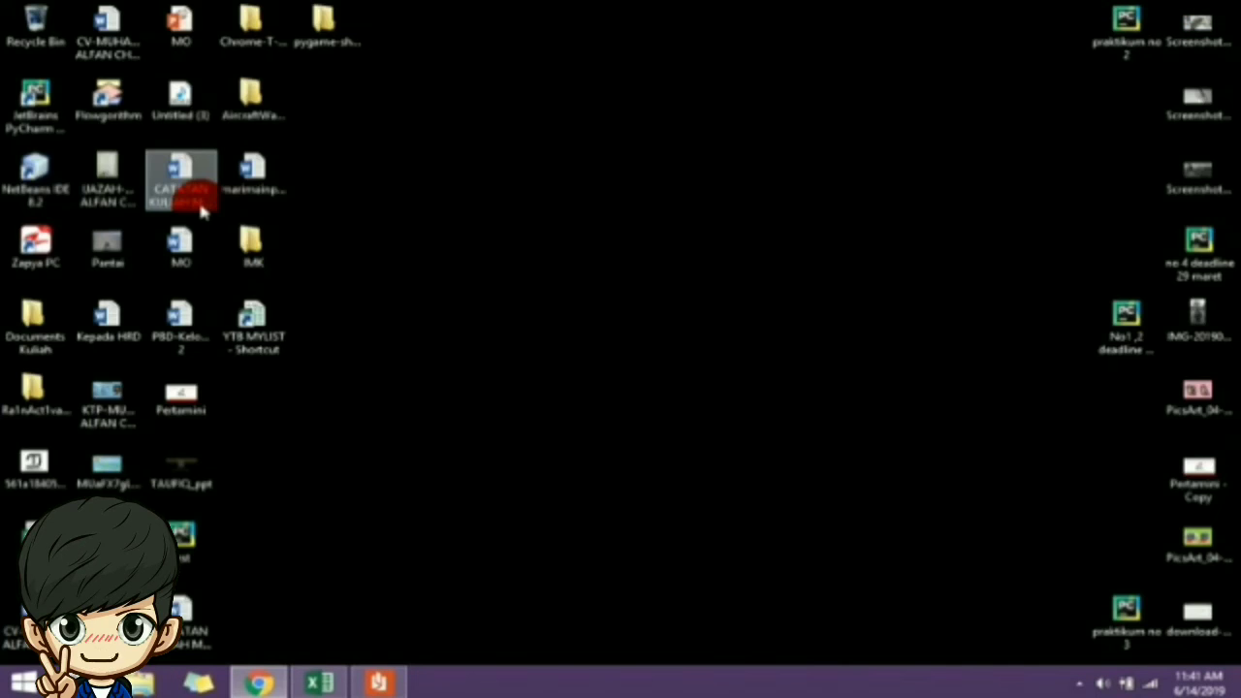
click(231, 192)
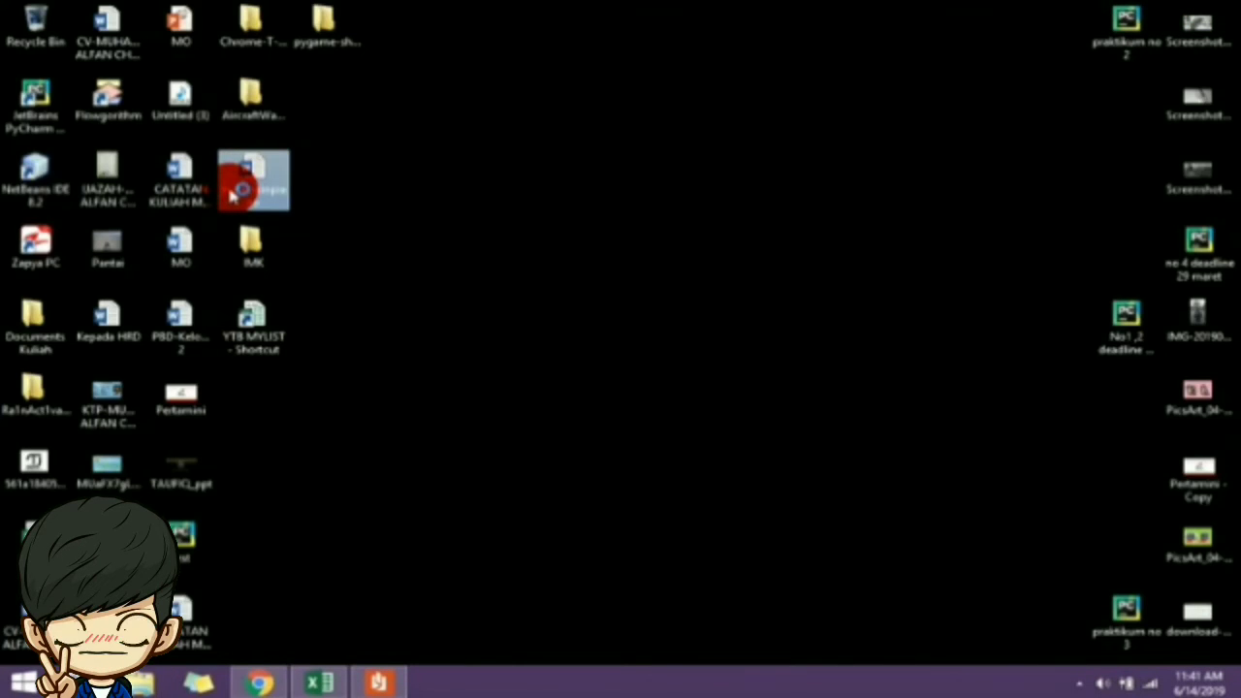
double_click(231, 193)
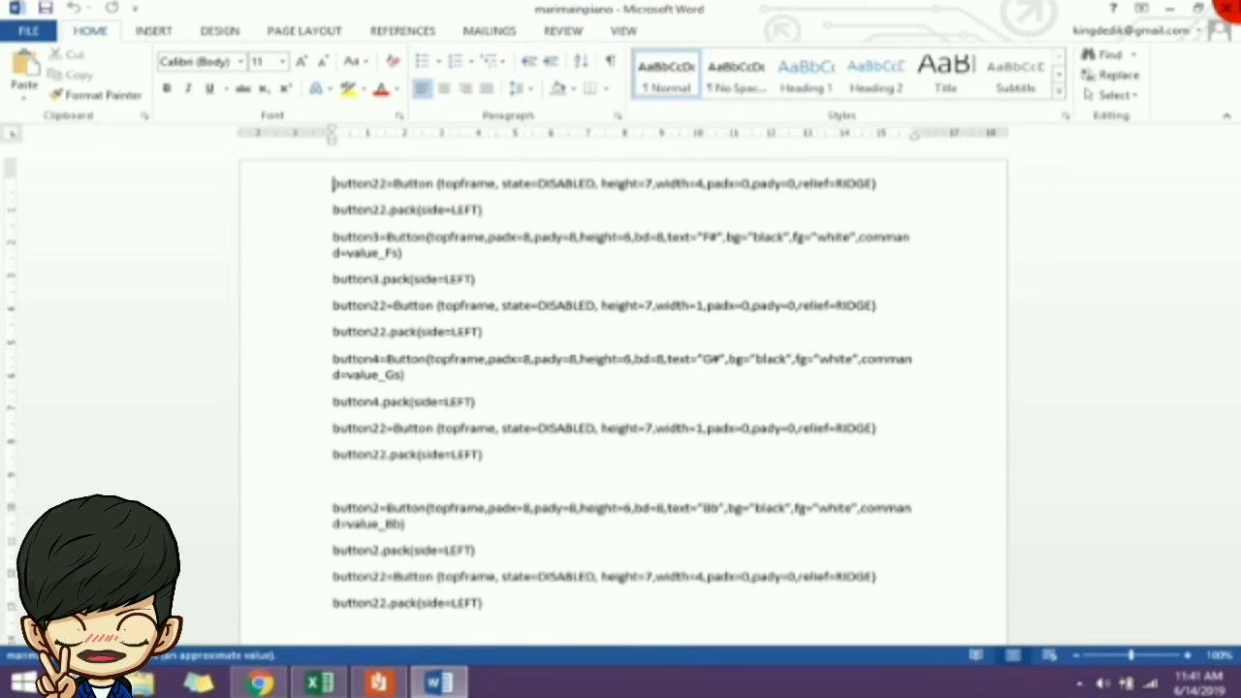
click(1226, 8)
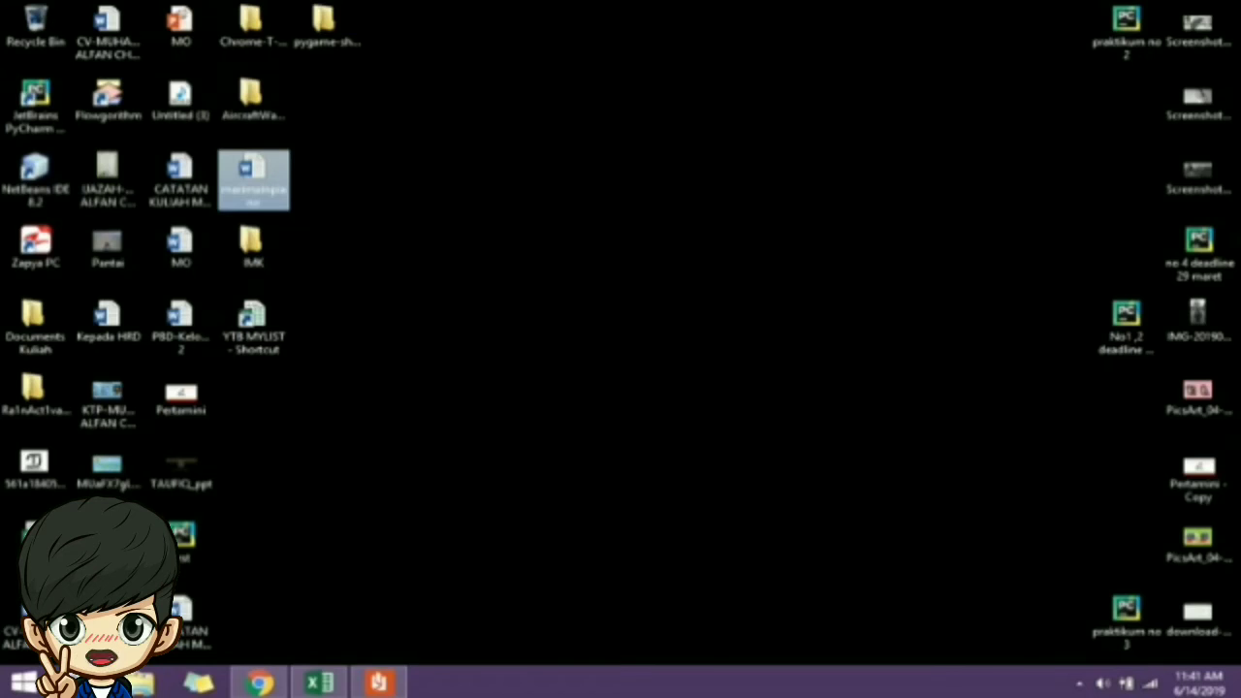
right_click(692, 215)
click(734, 268)
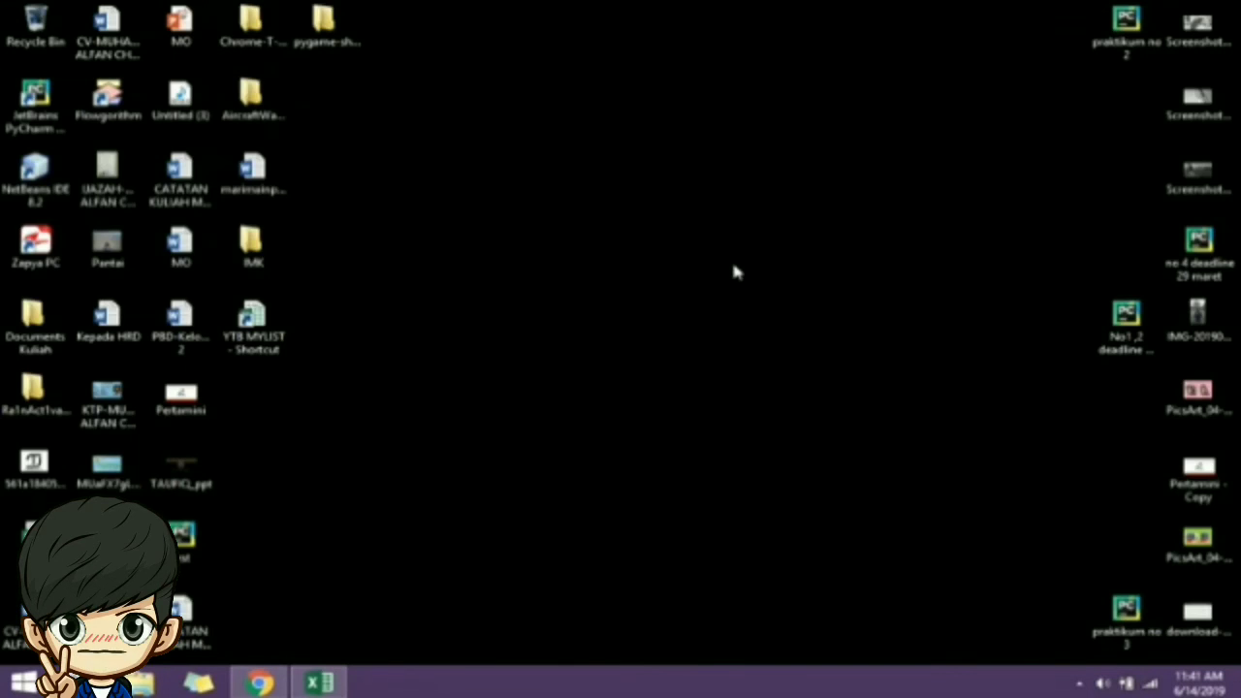